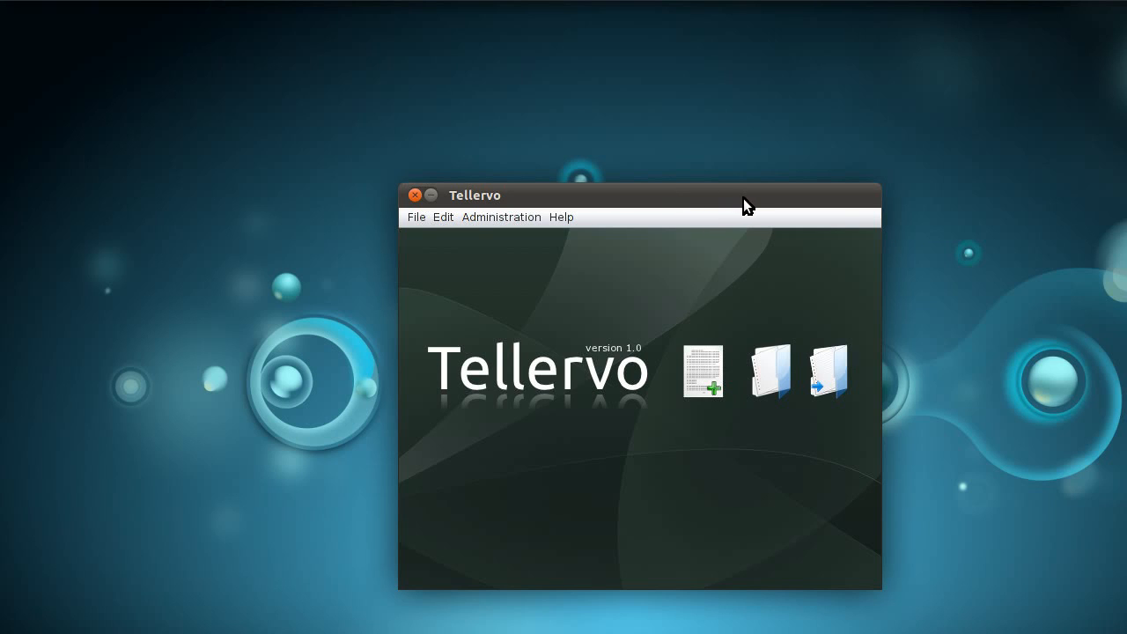
Open the bulk data entry window and enlarge it to fill most of the screen
{"action": "left_click_drag", "start_coordinate": [743, 198], "coordinate": [364, 42]}
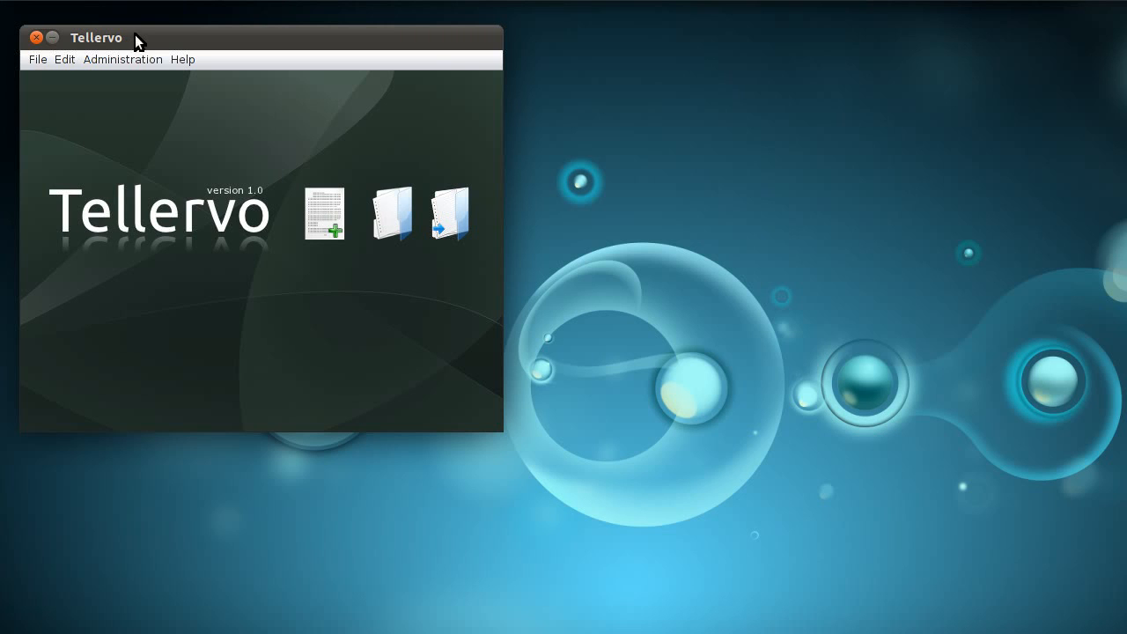
{"action": "left_click_drag", "start_coordinate": [155, 37], "coordinate": [192, 52]}
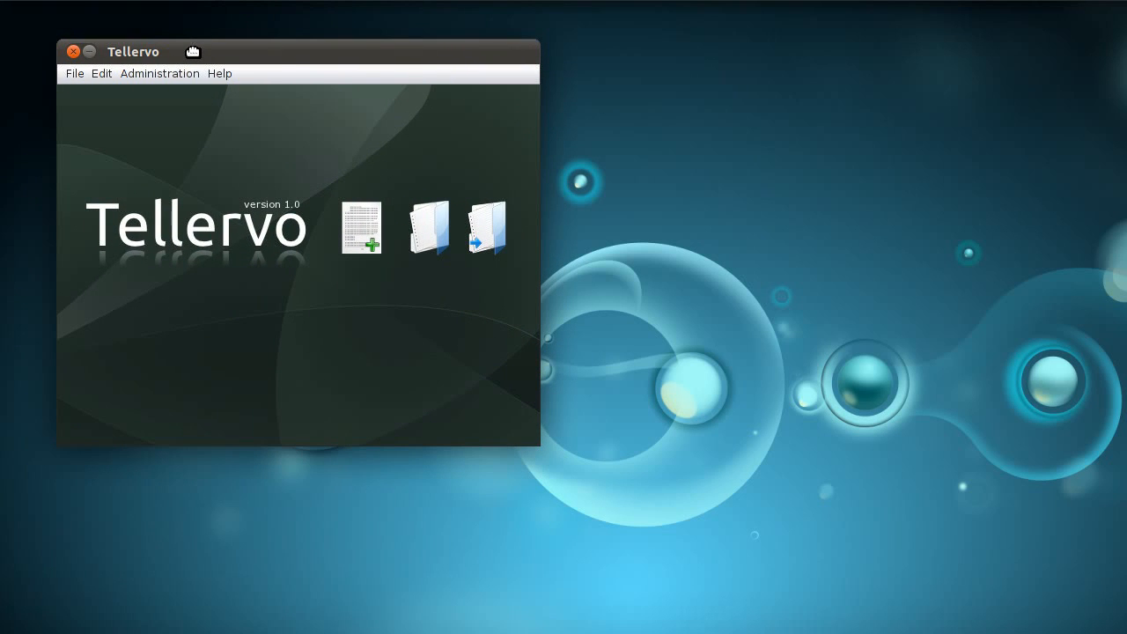
{"action": "left_click", "coordinate": [74, 76]}
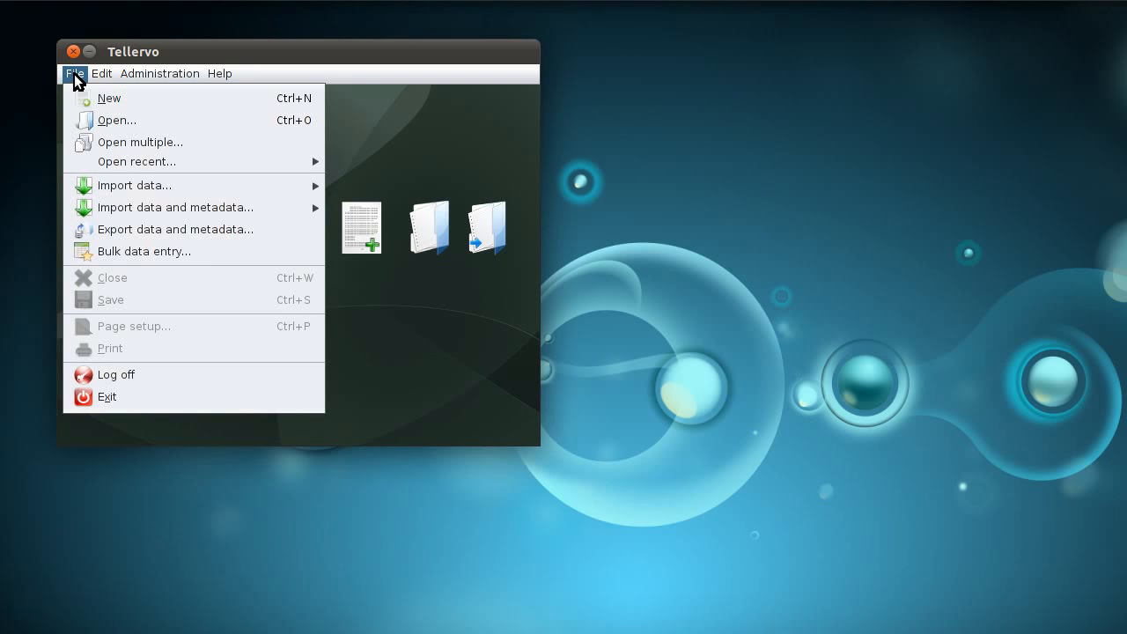
{"action": "left_click", "coordinate": [243, 251]}
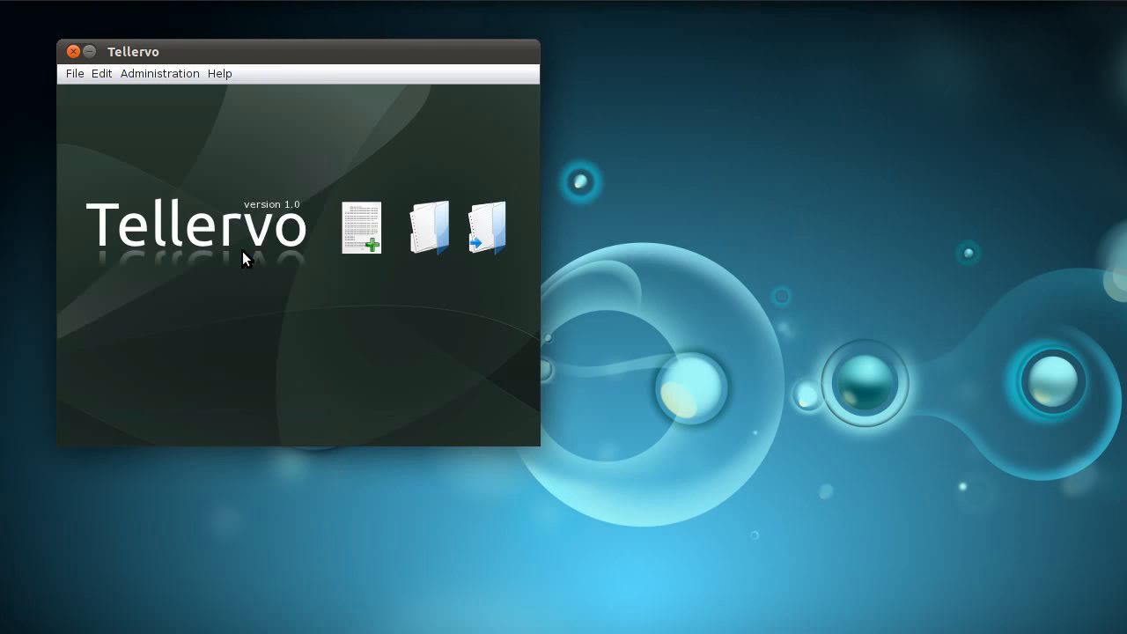
{"action": "left_click_drag", "start_coordinate": [690, 167], "coordinate": [292, 43]}
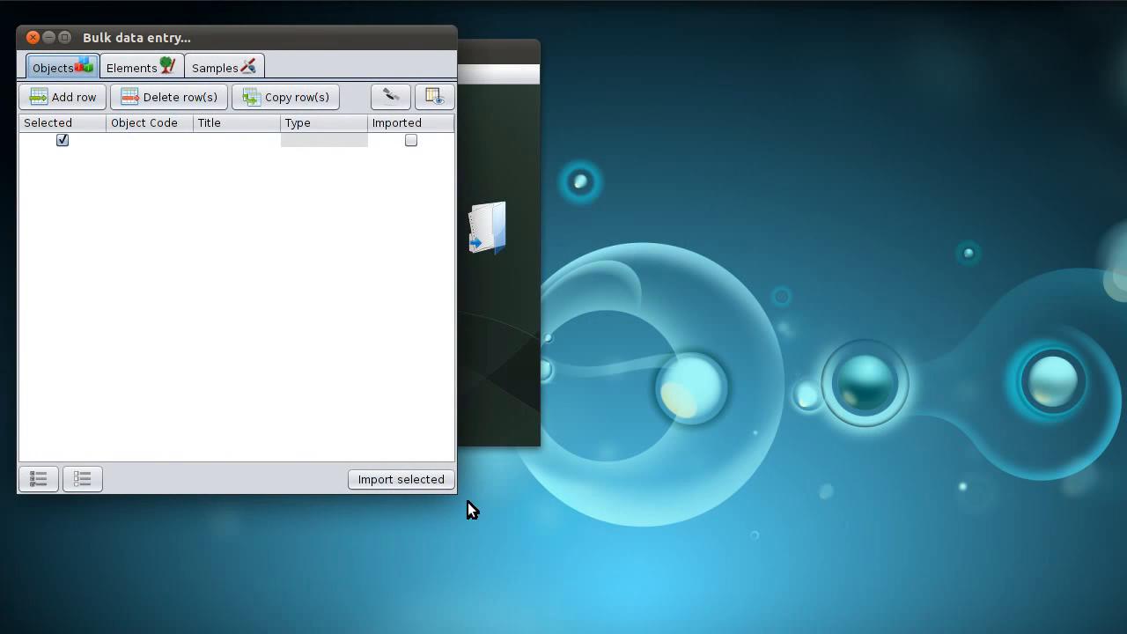
{"action": "left_click_drag", "start_coordinate": [451, 488], "coordinate": [1108, 610]}
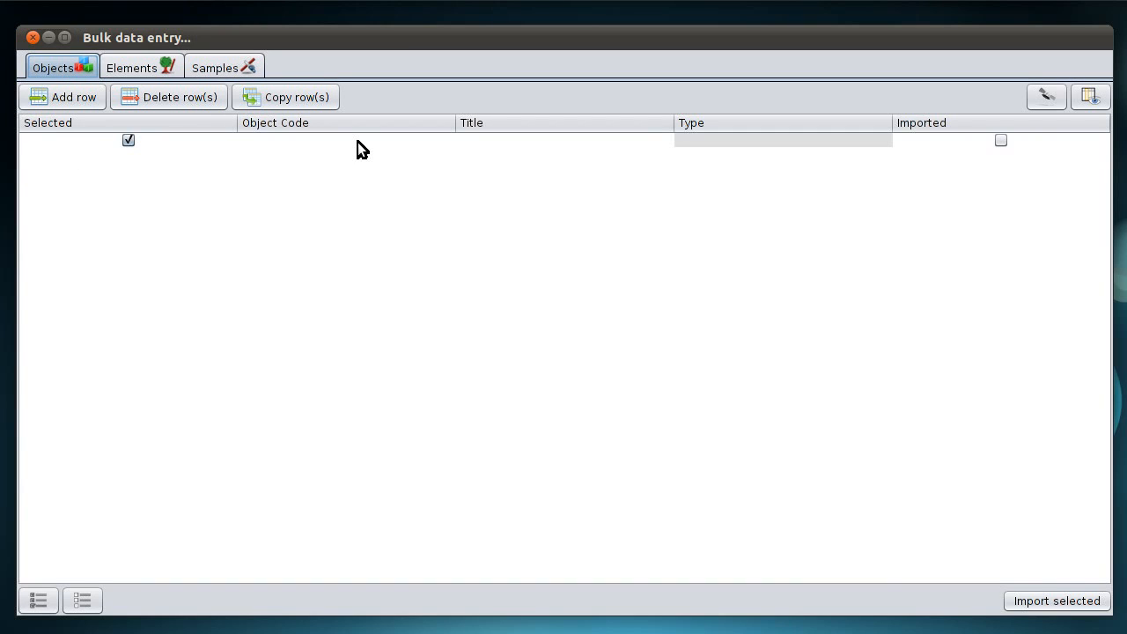
Fill in the first object row with code ABC, title "My ABC site" and type Site
{"action": "left_click", "coordinate": [335, 140]}
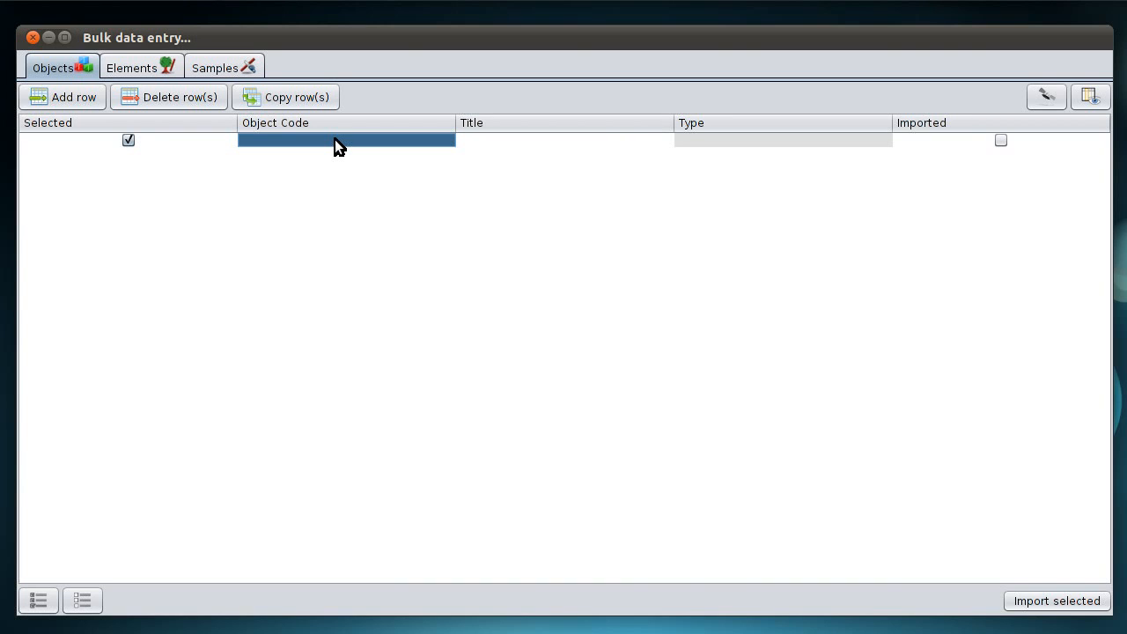
{"action": "type", "text": "ABC"}
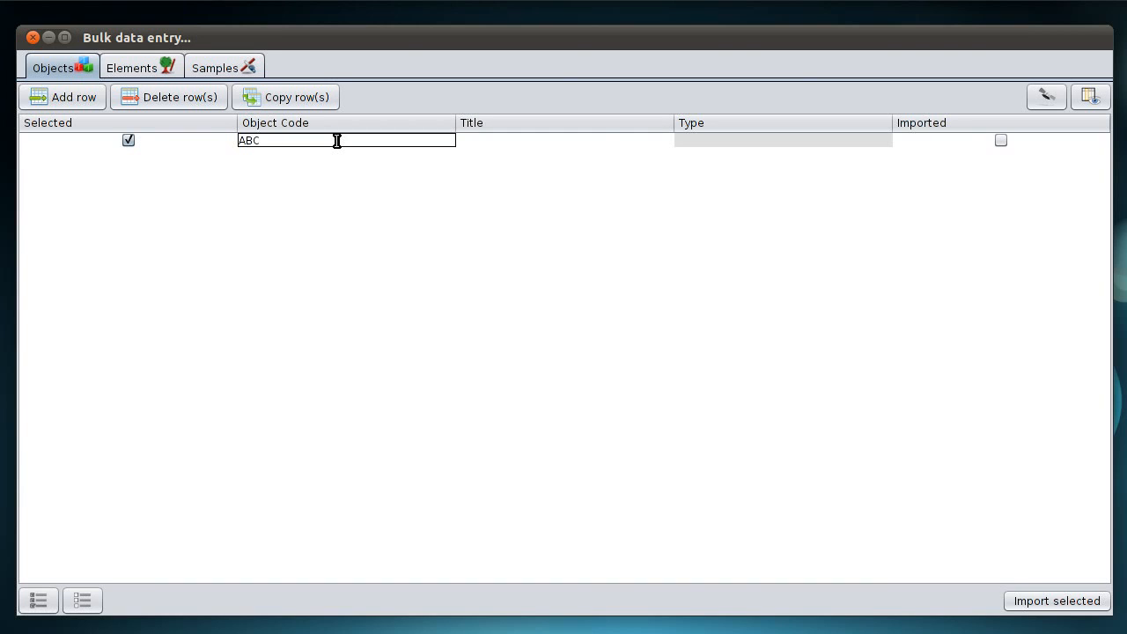
{"action": "key", "text": "Tab"}
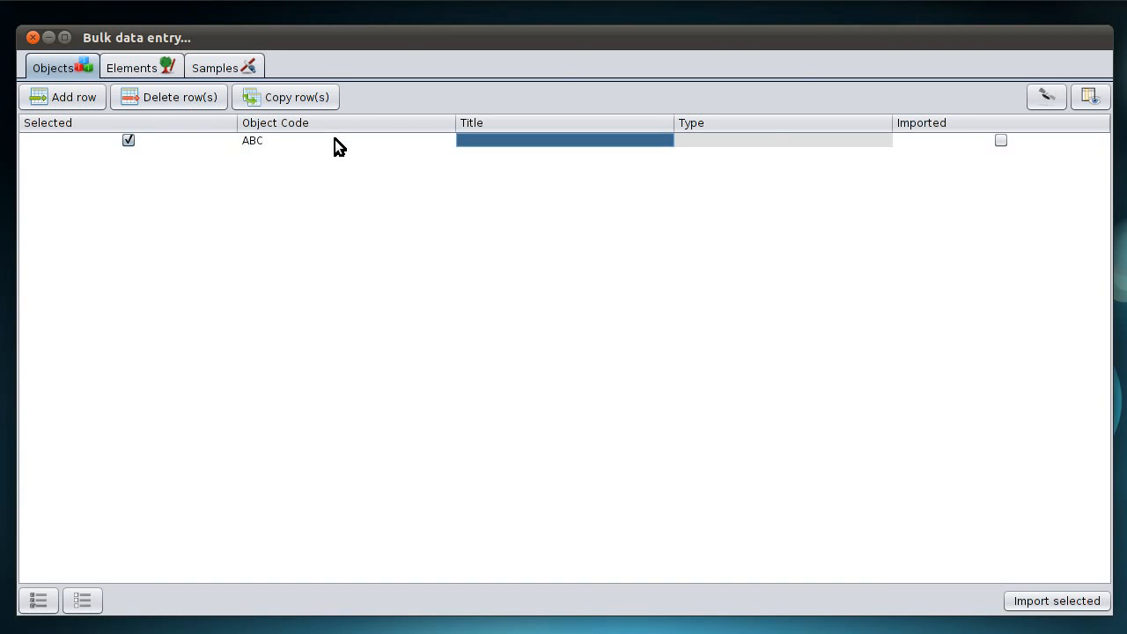
{"action": "key", "text": "F2"}
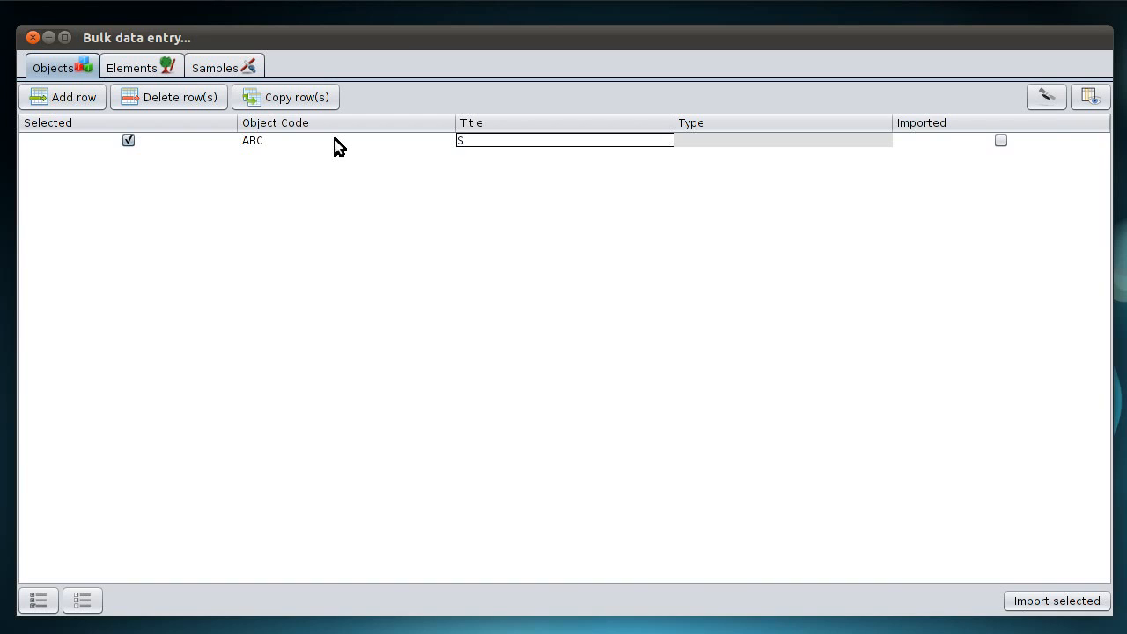
{"action": "type", "text": "My ABC site"}
{"action": "key", "text": "Tab"}
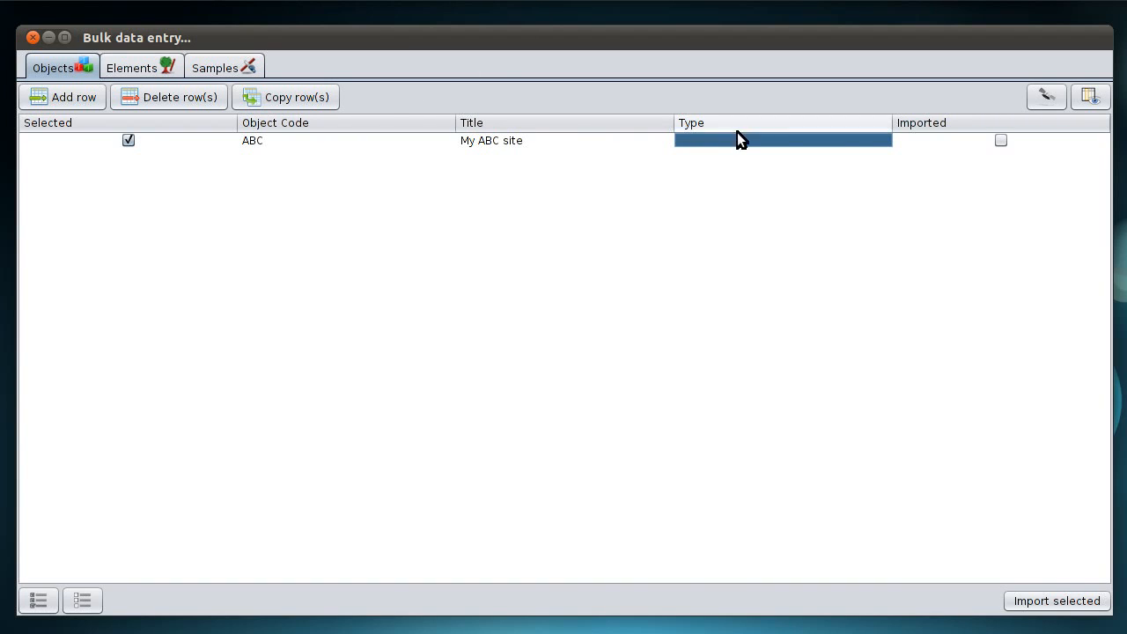
{"action": "left_click", "coordinate": [872, 139]}
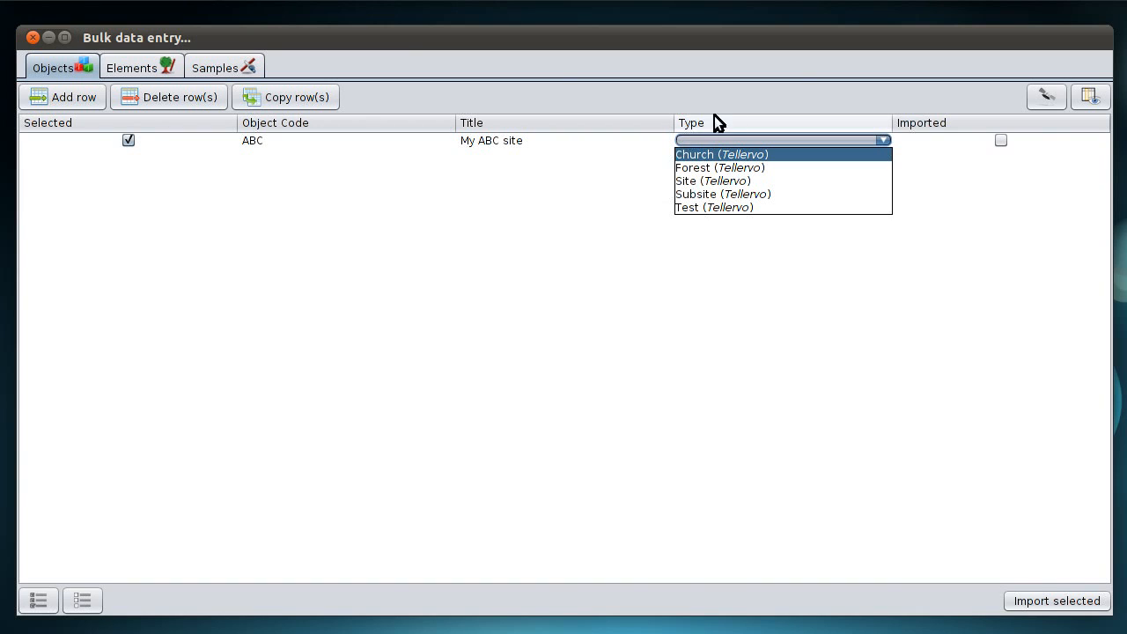
{"action": "left_click", "coordinate": [709, 182]}
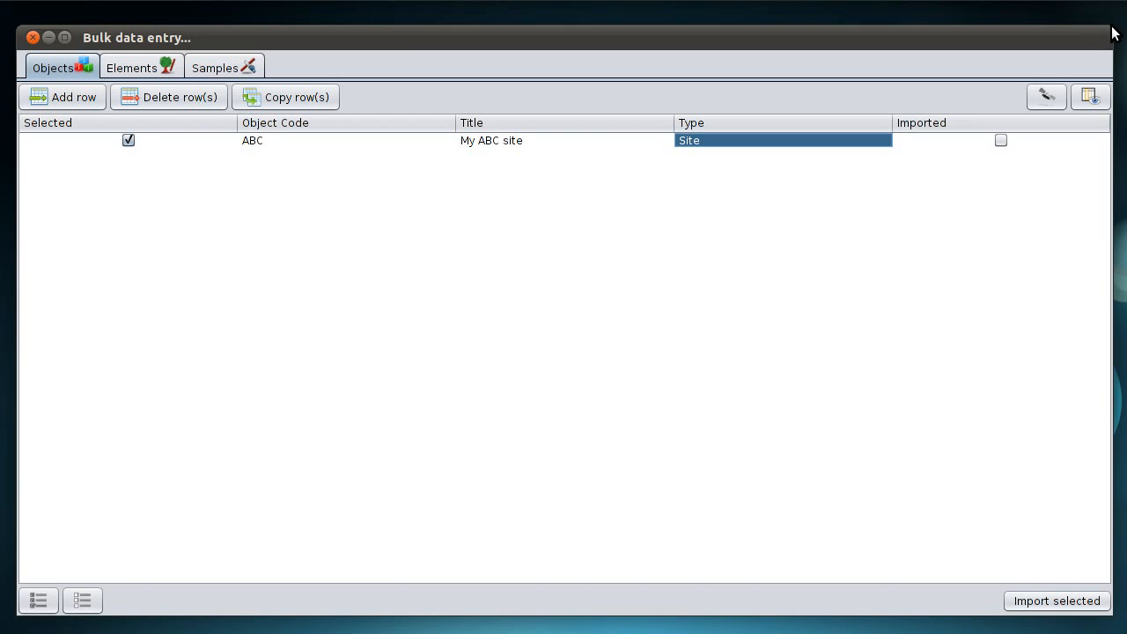
Make the Waypoint, Longitude and Latitude columns visible in the objects table
{"action": "left_click_drag", "start_coordinate": [1109, 30], "coordinate": [1027, 65]}
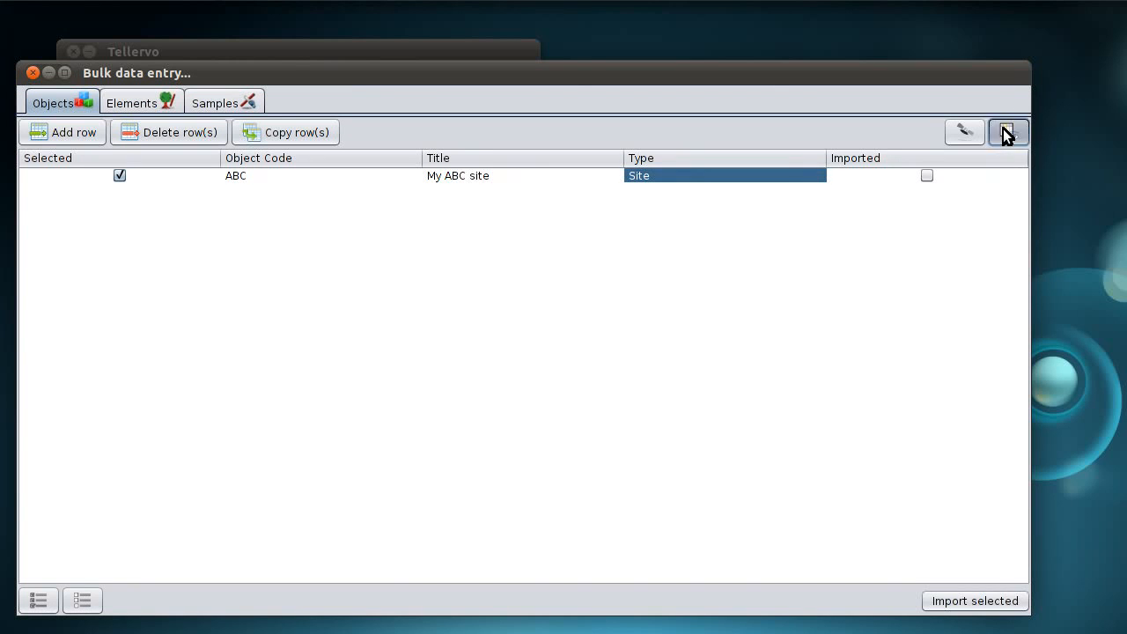
{"action": "left_click", "coordinate": [1003, 130]}
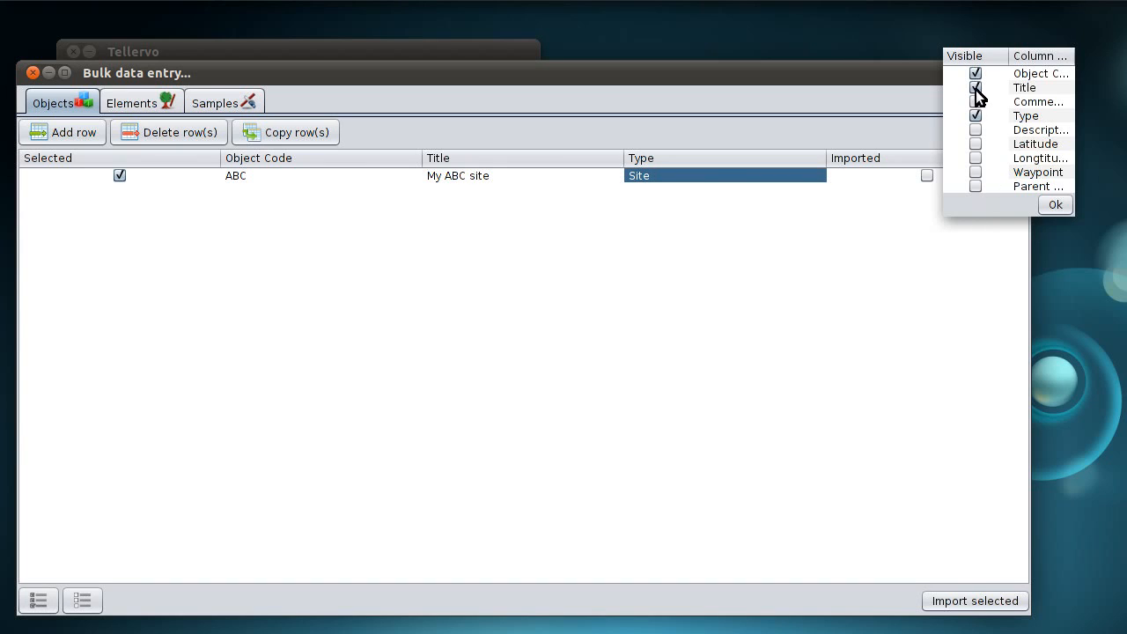
{"action": "left_click", "coordinate": [975, 173]}
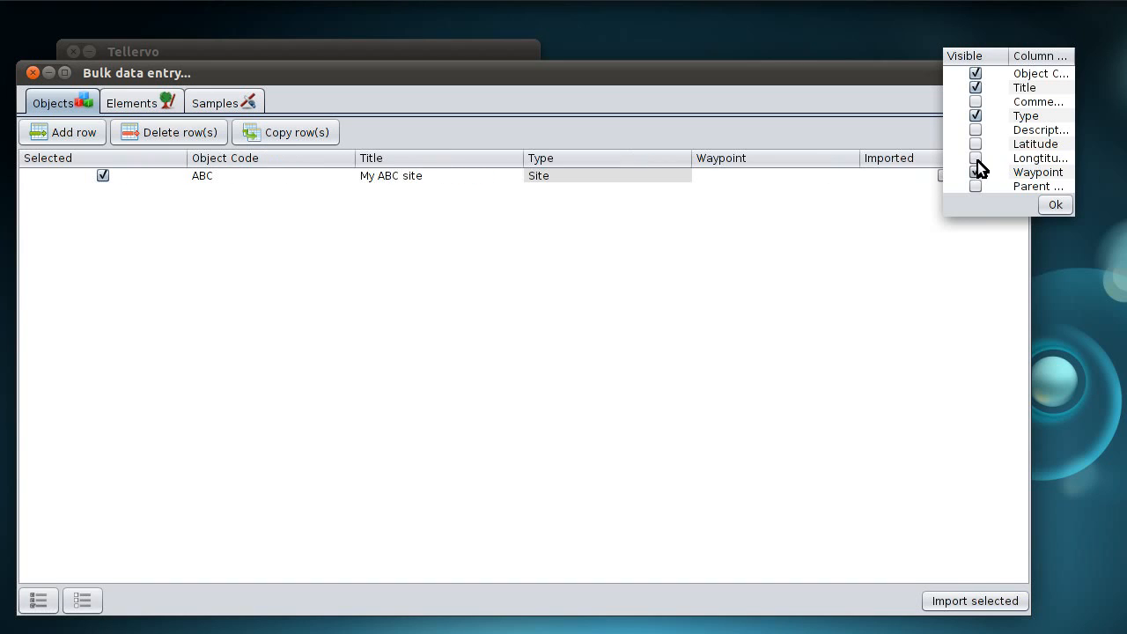
{"action": "left_click", "coordinate": [975, 159]}
{"action": "left_click", "coordinate": [975, 144]}
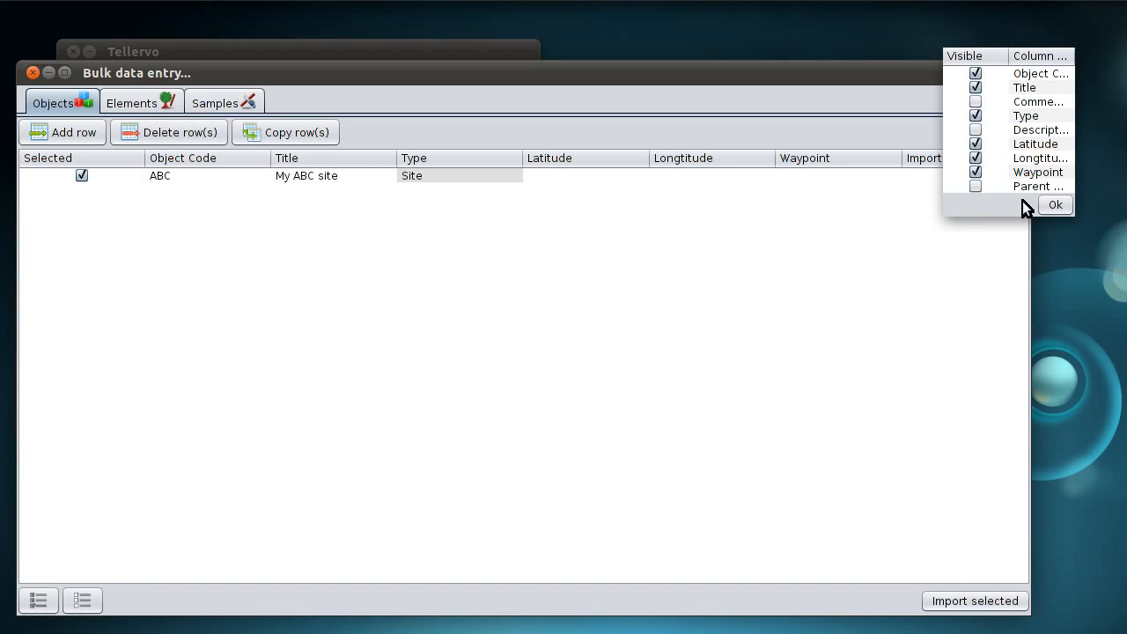
{"action": "left_click", "coordinate": [1052, 206]}
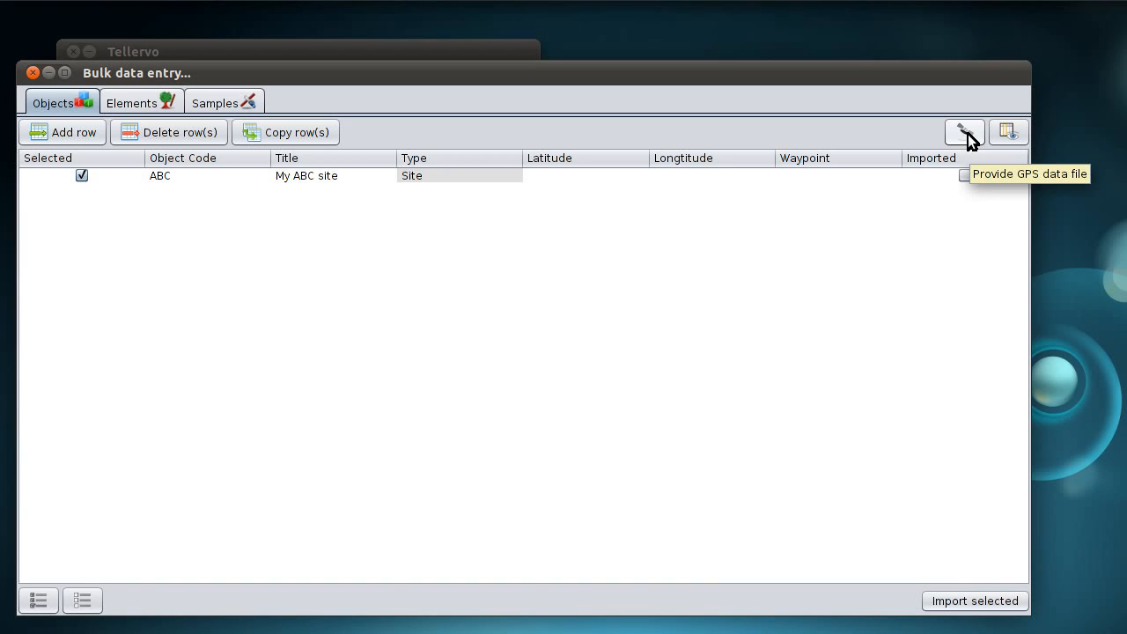
Load the GPS data file gpsmaster.gpx from the TellervoTutorialData folder
{"action": "left_click", "coordinate": [967, 134]}
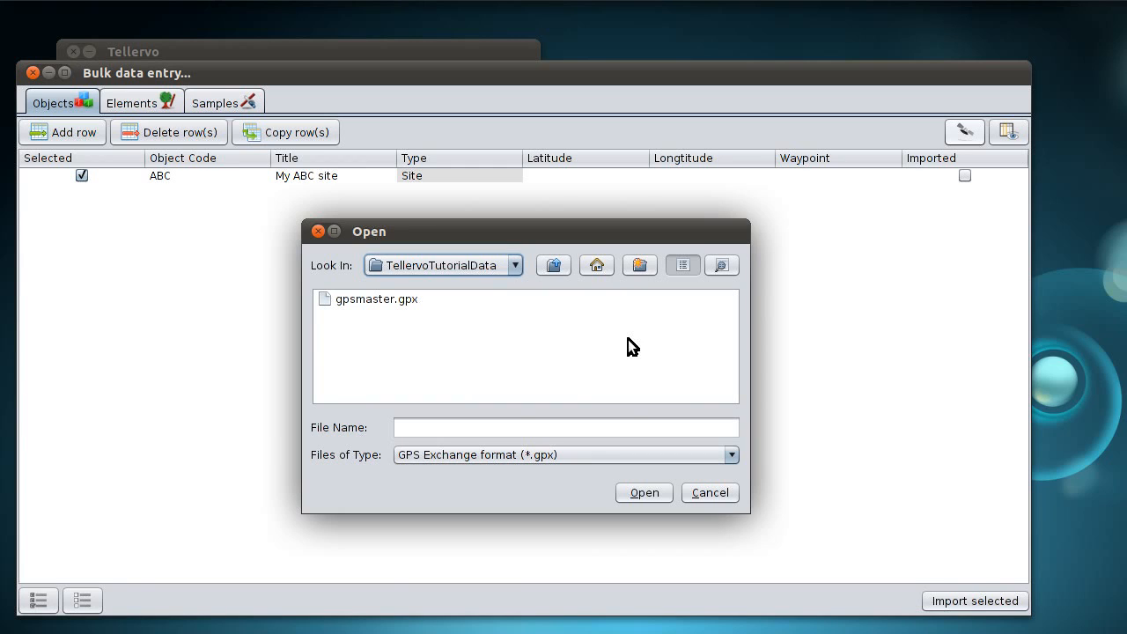
{"action": "left_click", "coordinate": [358, 299]}
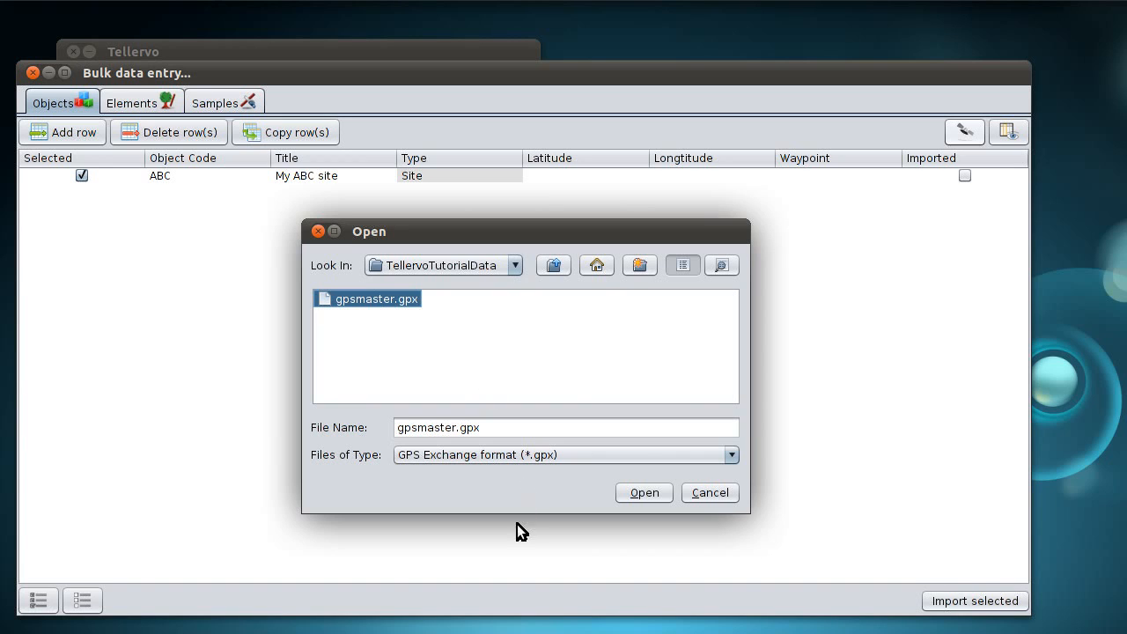
{"action": "left_click", "coordinate": [641, 492]}
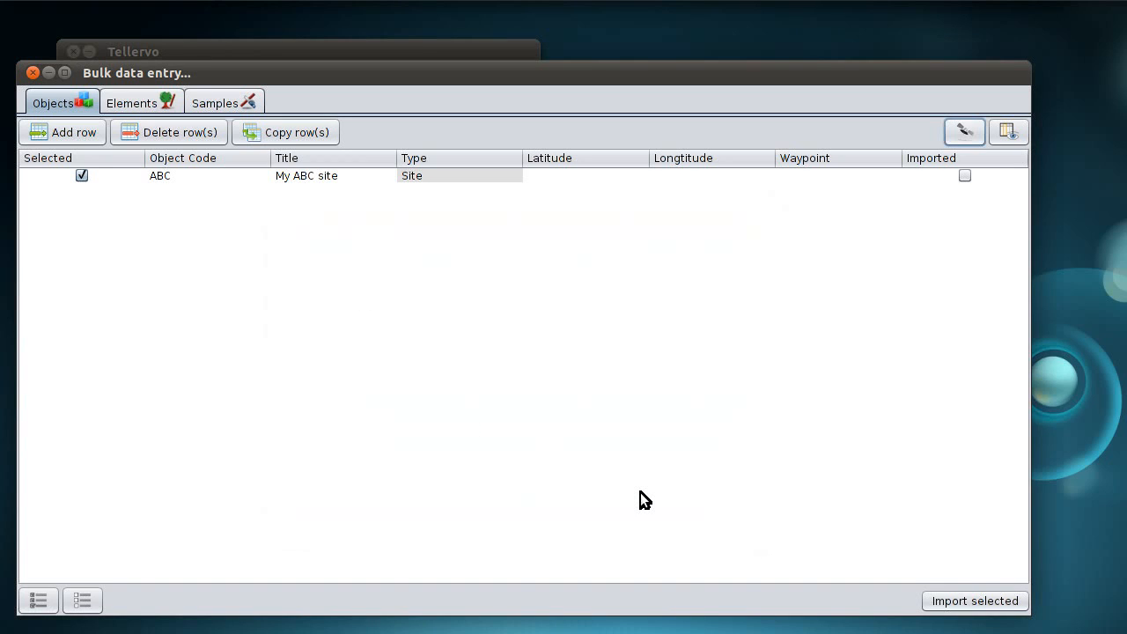
Assign waypoint 001a to the ABC object and check its latitude and longitude cells
{"action": "left_click", "coordinate": [872, 176]}
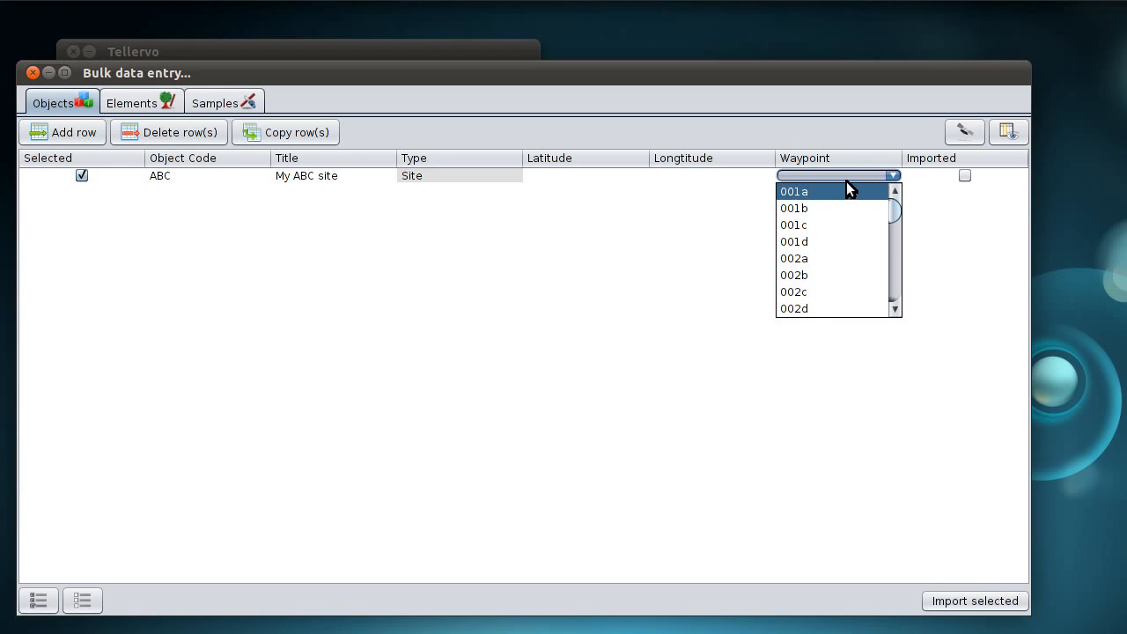
{"action": "mouse_move", "coordinate": [895, 207]}
{"action": "left_mouse_down"}
{"action": "mouse_move", "coordinate": [904, 291]}
{"action": "mouse_move", "coordinate": [892, 270]}
{"action": "mouse_move", "coordinate": [894, 205]}
{"action": "left_mouse_up"}
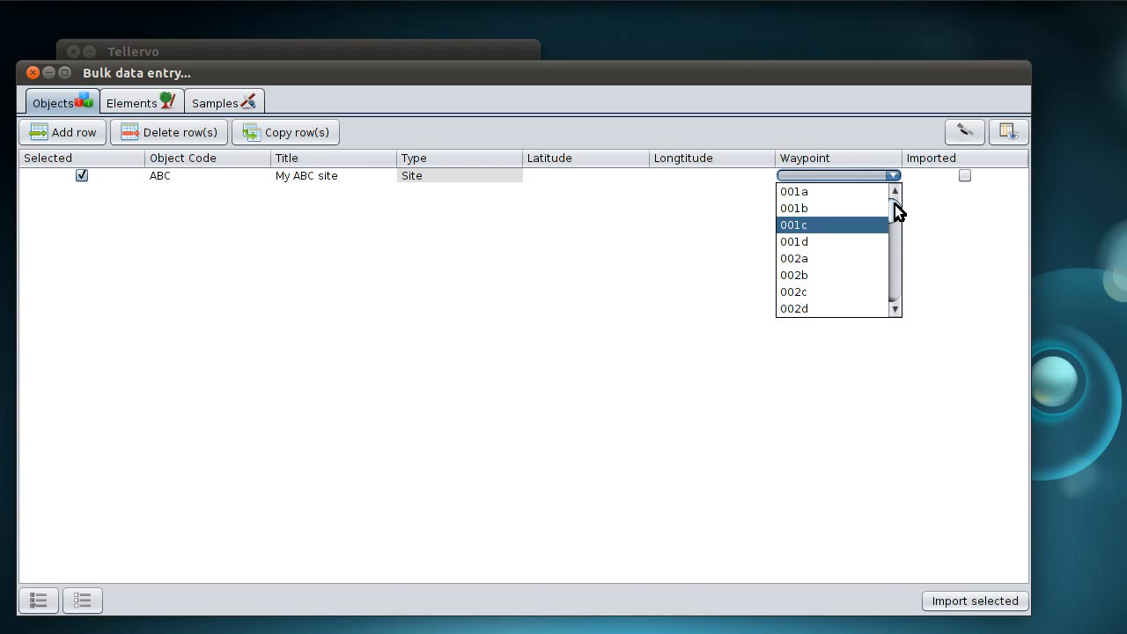
{"action": "left_click", "coordinate": [815, 195]}
{"action": "left_click", "coordinate": [578, 176]}
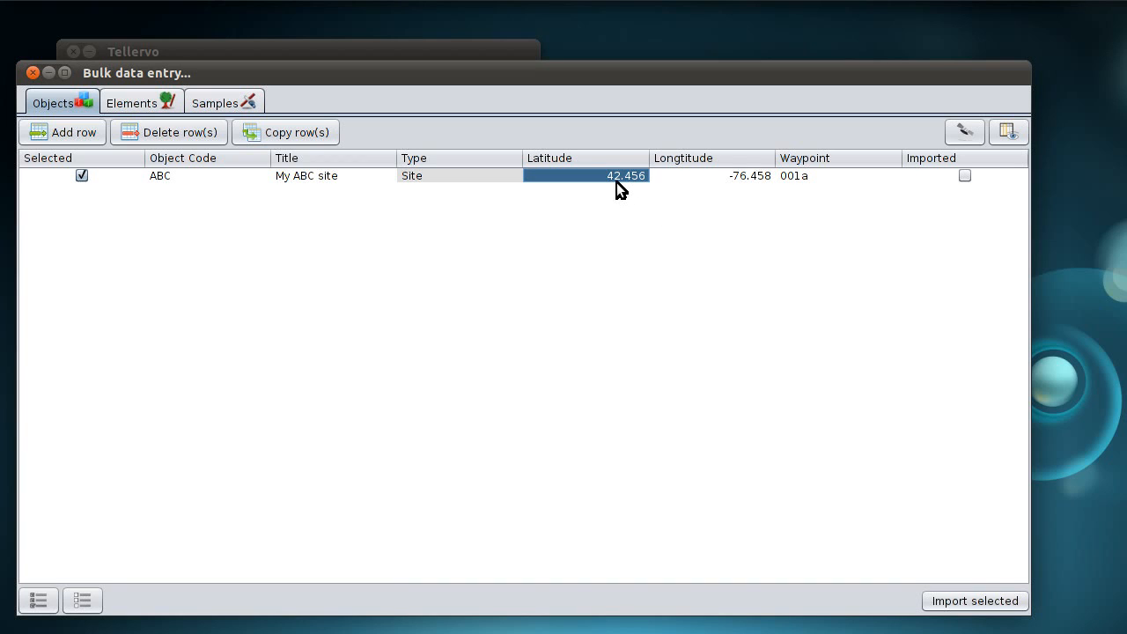
{"action": "left_click", "coordinate": [690, 175]}
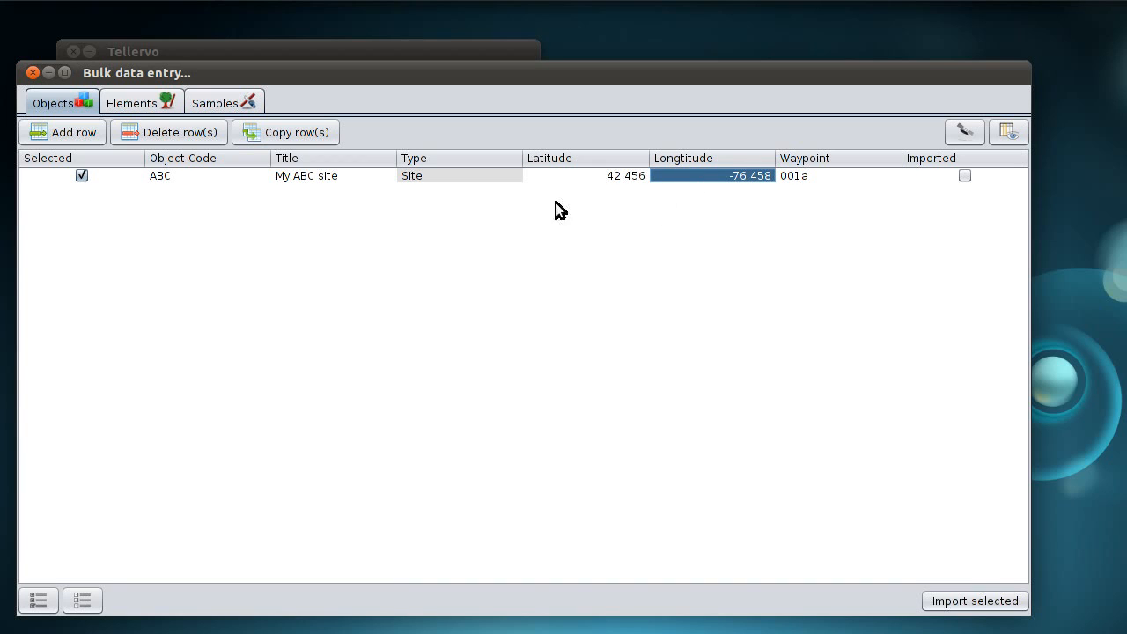
{"action": "left_click", "coordinate": [463, 179]}
{"action": "left_click", "coordinate": [458, 216]}
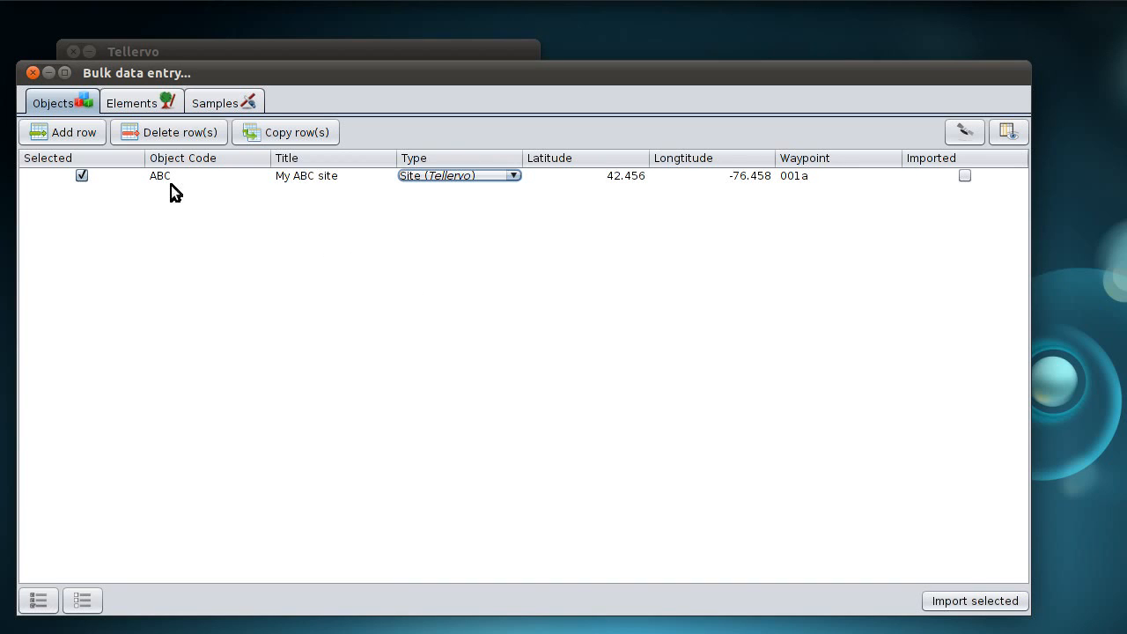
Add an empty object row and delete it again, leaving the ABC row selected
{"action": "left_click", "coordinate": [71, 134]}
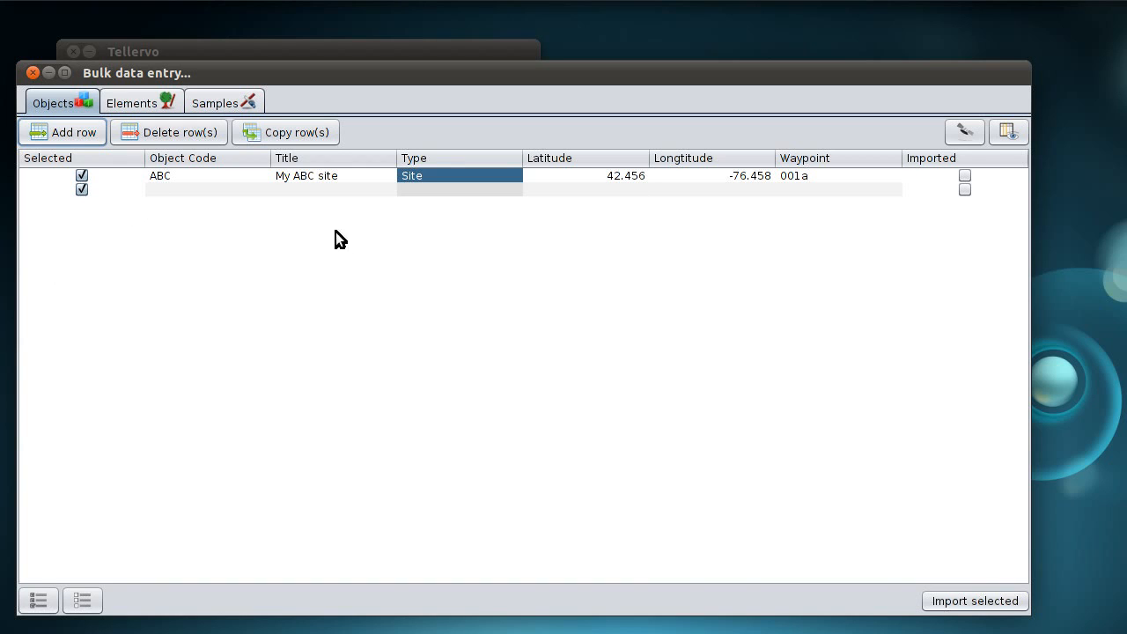
{"action": "left_click", "coordinate": [84, 175]}
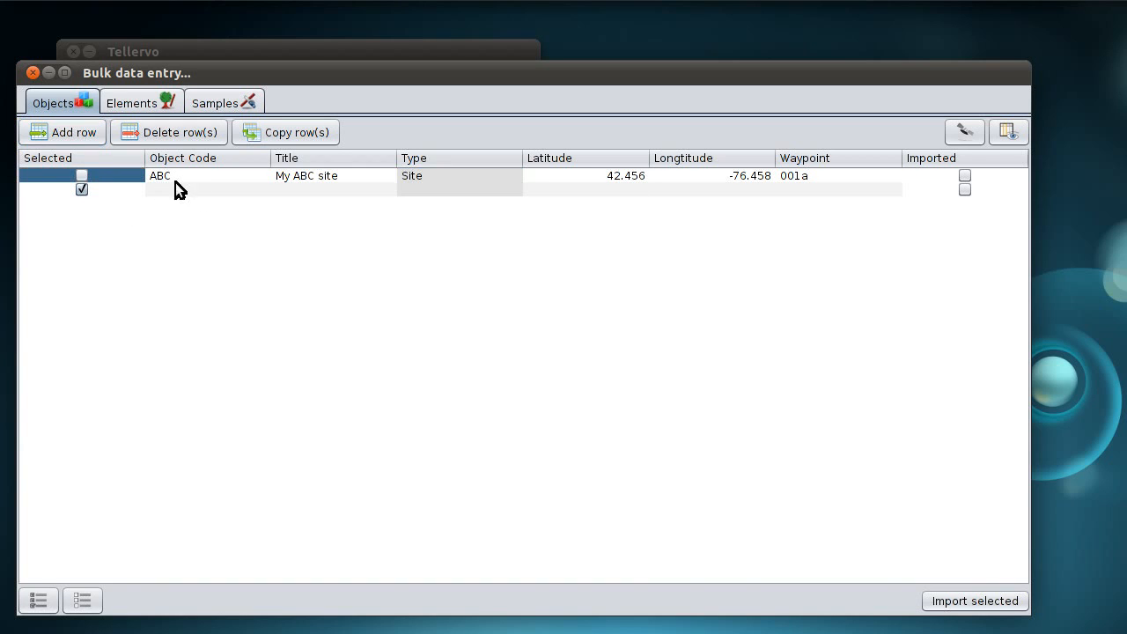
{"action": "left_click", "coordinate": [181, 132]}
{"action": "left_click", "coordinate": [660, 377]}
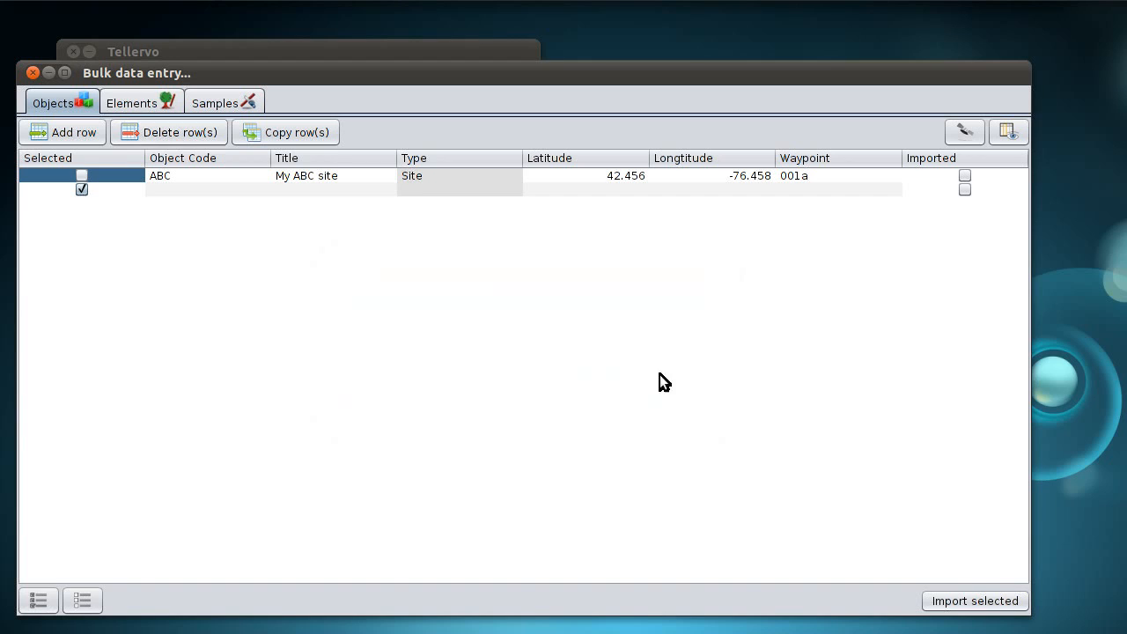
{"action": "left_click", "coordinate": [81, 175]}
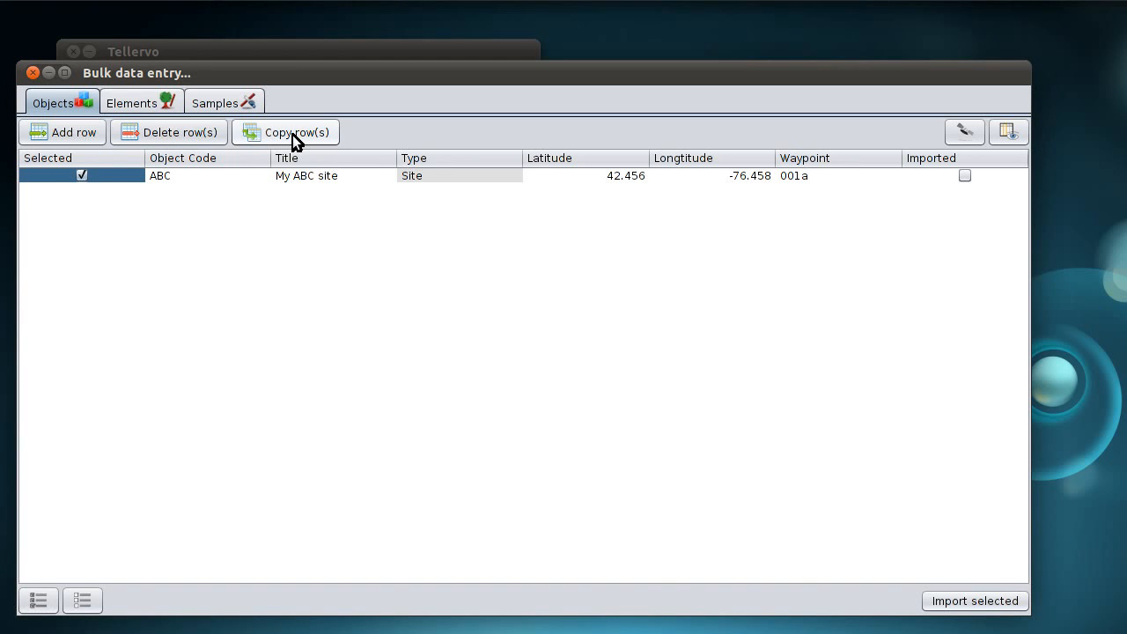
Duplicate the ABC object row, deselect the original, and duplicate the copied row
{"action": "left_click", "coordinate": [292, 134]}
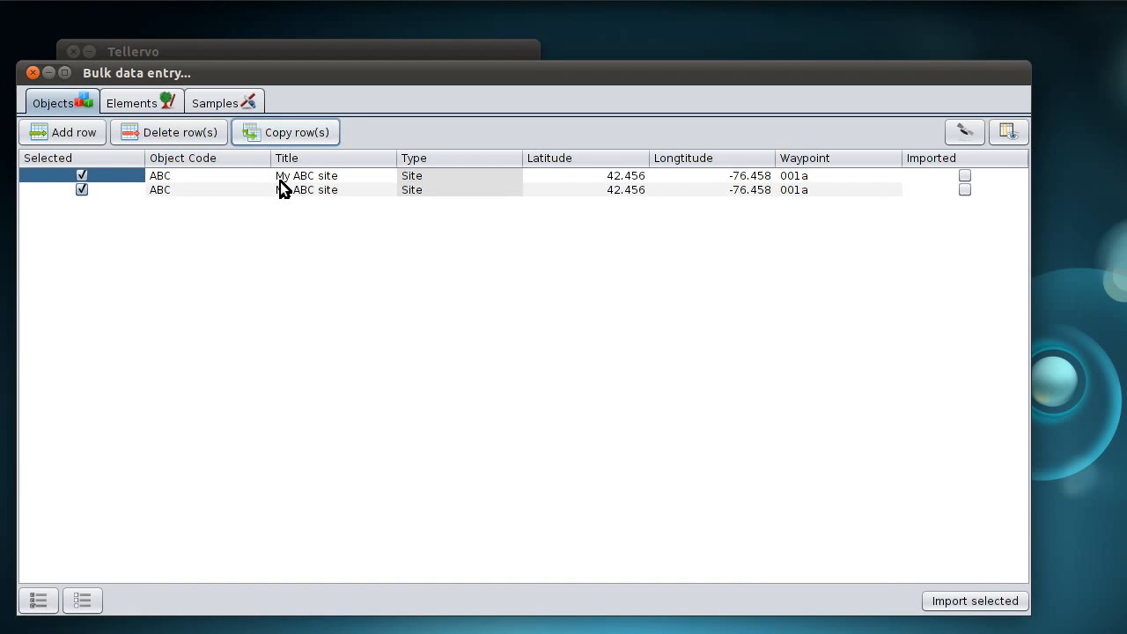
{"action": "left_click", "coordinate": [81, 175]}
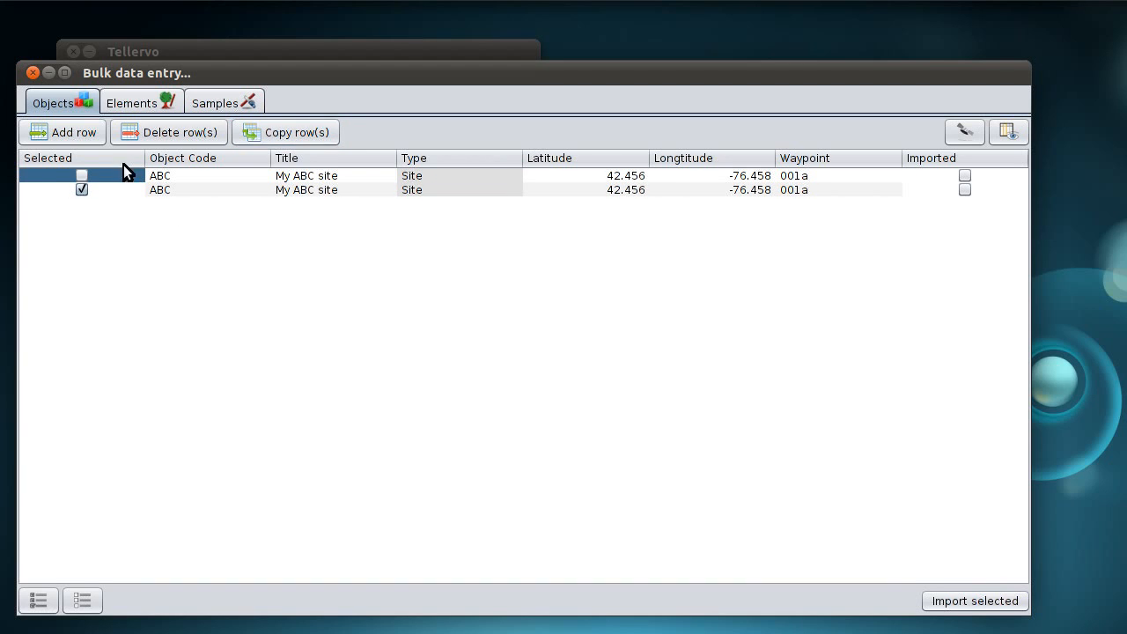
{"action": "left_click", "coordinate": [285, 133]}
Change the object code of the second row to DEF
{"action": "left_click", "coordinate": [174, 189]}
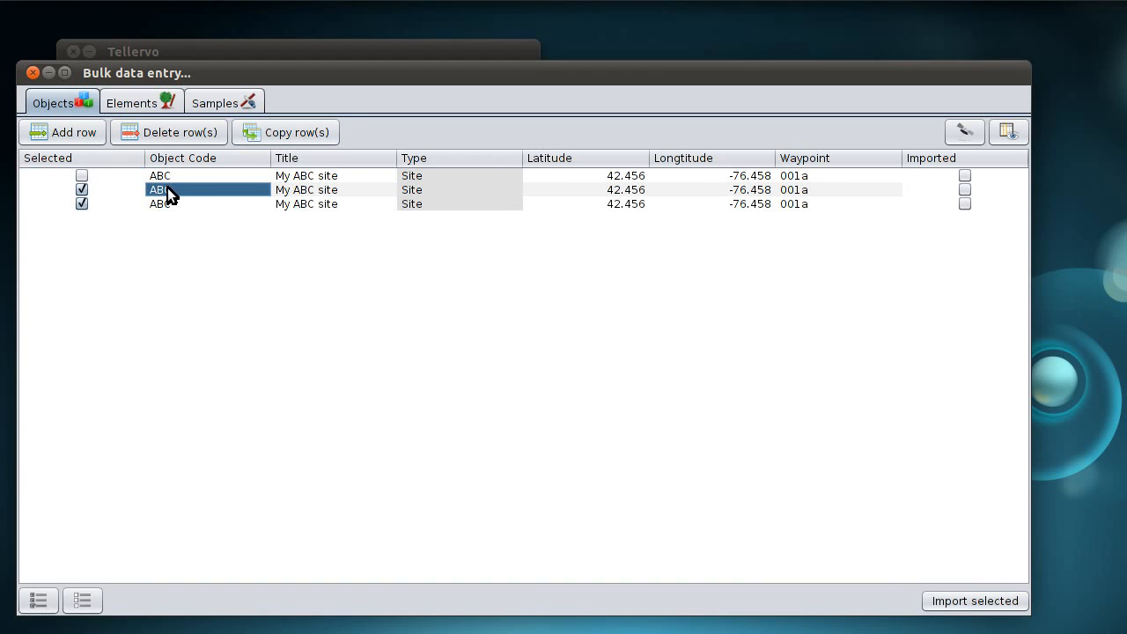
{"action": "double_click", "coordinate": [169, 192]}
{"action": "left_click_drag", "start_coordinate": [169, 189], "coordinate": [92, 179]}
{"action": "type", "text": "DEF"}
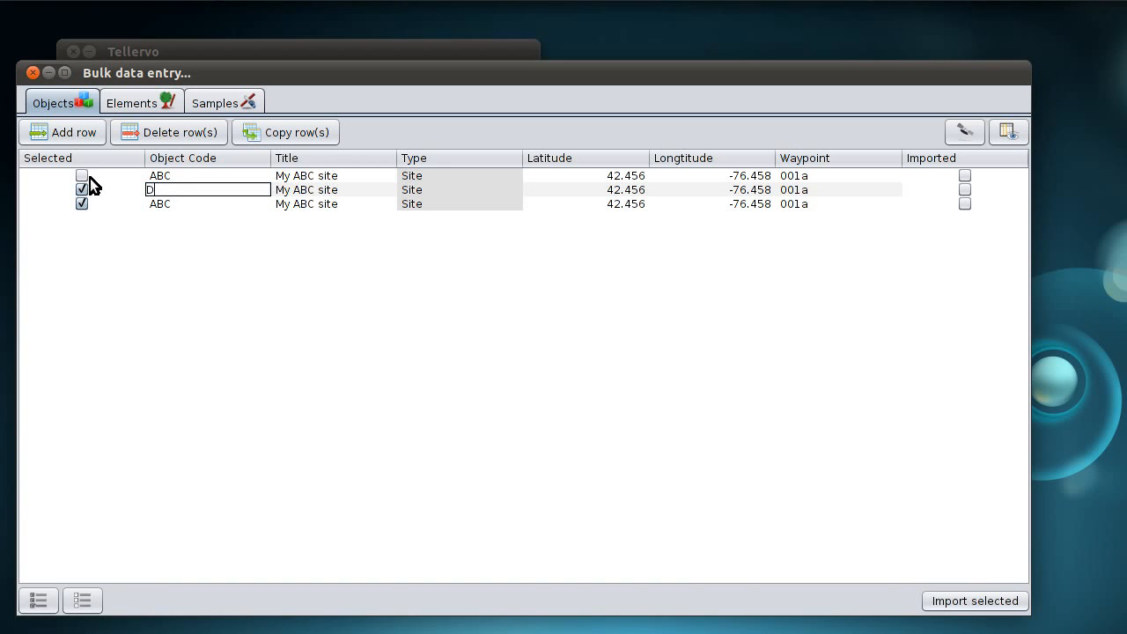
Change the object code of the third row to GHI
{"action": "double_click", "coordinate": [178, 204]}
{"action": "left_click_drag", "start_coordinate": [178, 204], "coordinate": [82, 189]}
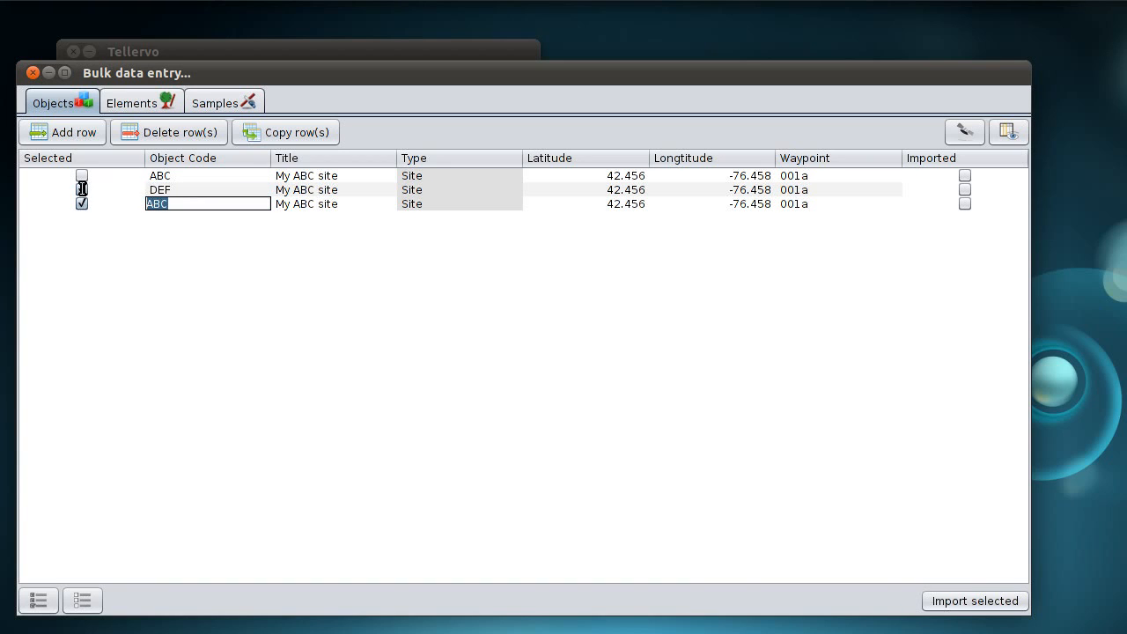
{"action": "type", "text": "GHI"}
Retitle the DEF object as My DEF site and the GHI object as My GHI site
{"action": "left_click", "coordinate": [301, 190]}
{"action": "double_click", "coordinate": [315, 190]}
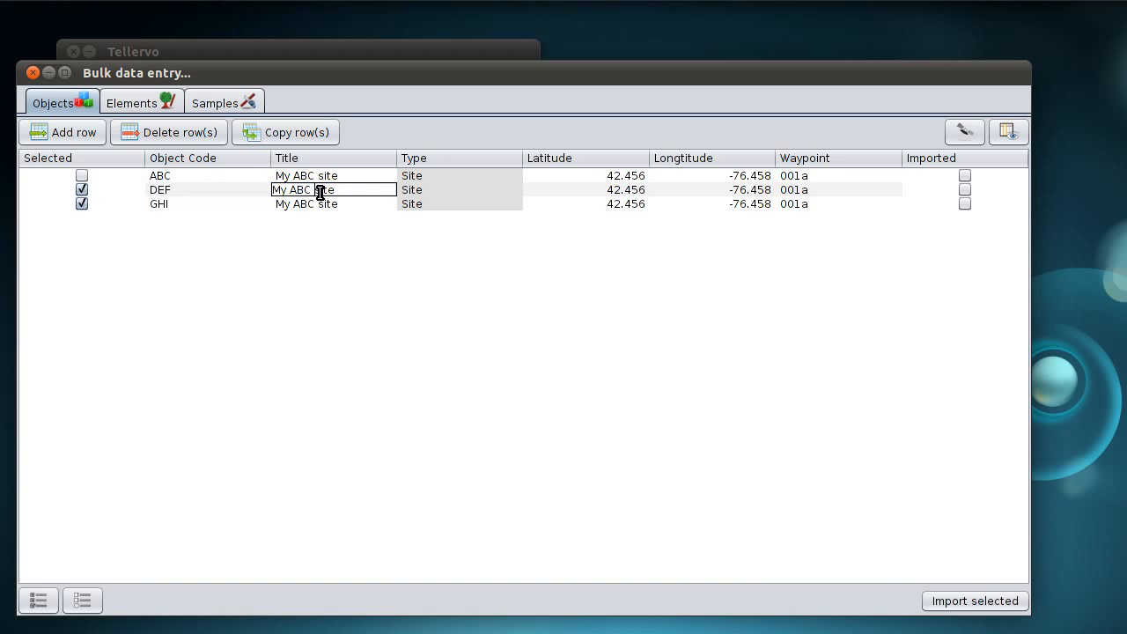
{"action": "key", "text": "BackSpace"}
{"action": "key", "text": "BackSpace"}
{"action": "key", "text": "BackSpace"}
{"action": "key", "text": "BackSpace"}
{"action": "type", "text": "DEF"}
{"action": "double_click", "coordinate": [310, 204]}
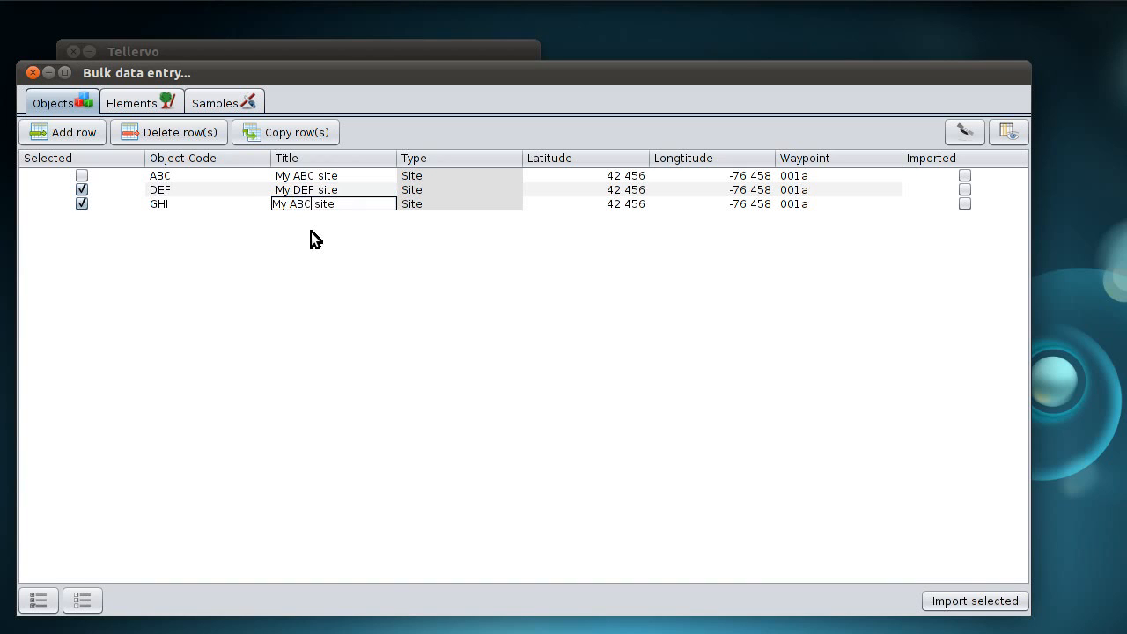
{"action": "type", "text": "GHI"}
{"action": "key", "text": "Return"}
Assign waypoint 001b to the DEF object and waypoint 001c to the GHI object
{"action": "left_click", "coordinate": [806, 191]}
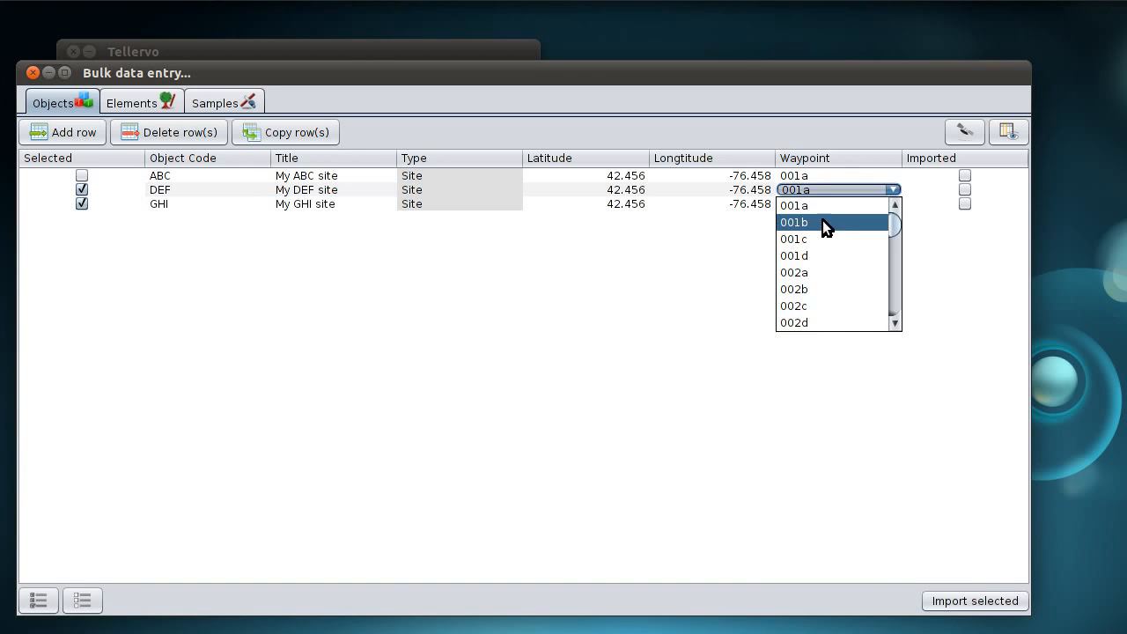
{"action": "left_click", "coordinate": [822, 220]}
{"action": "left_click", "coordinate": [813, 204]}
{"action": "left_click", "coordinate": [820, 255]}
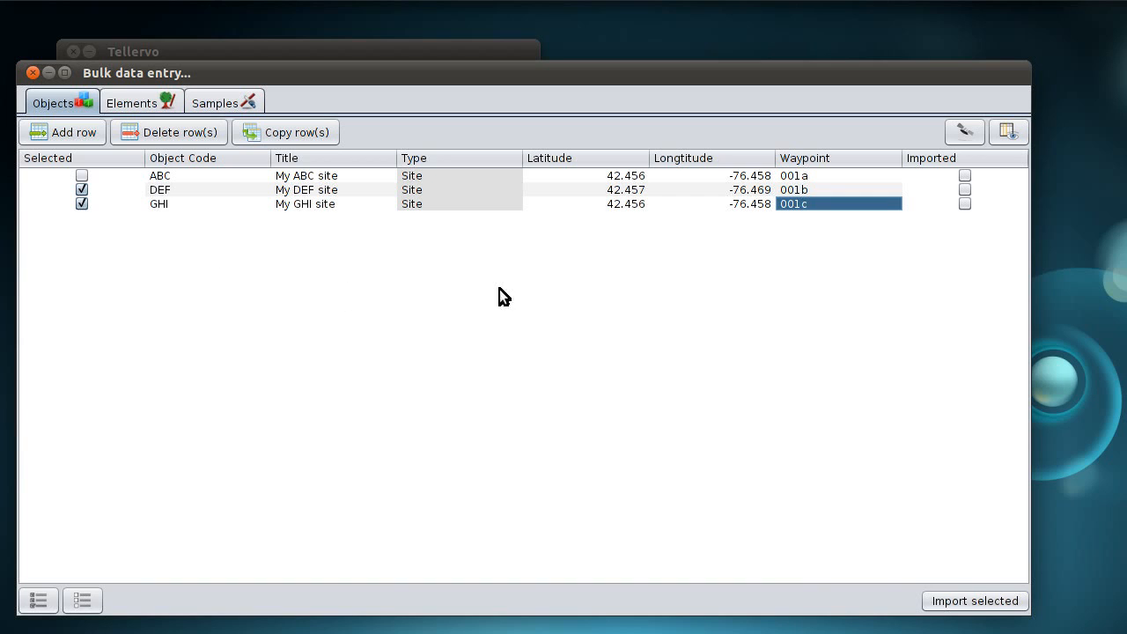
Import the selected DEF and GHI objects and check their rows
{"action": "left_click", "coordinate": [978, 599]}
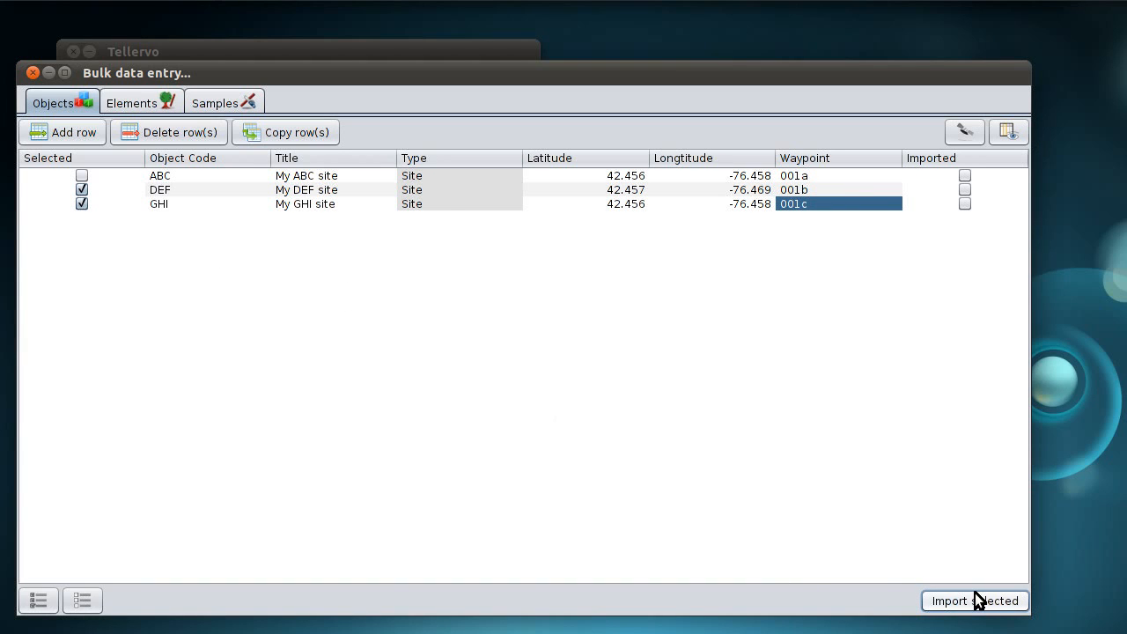
{"action": "left_click", "coordinate": [196, 195]}
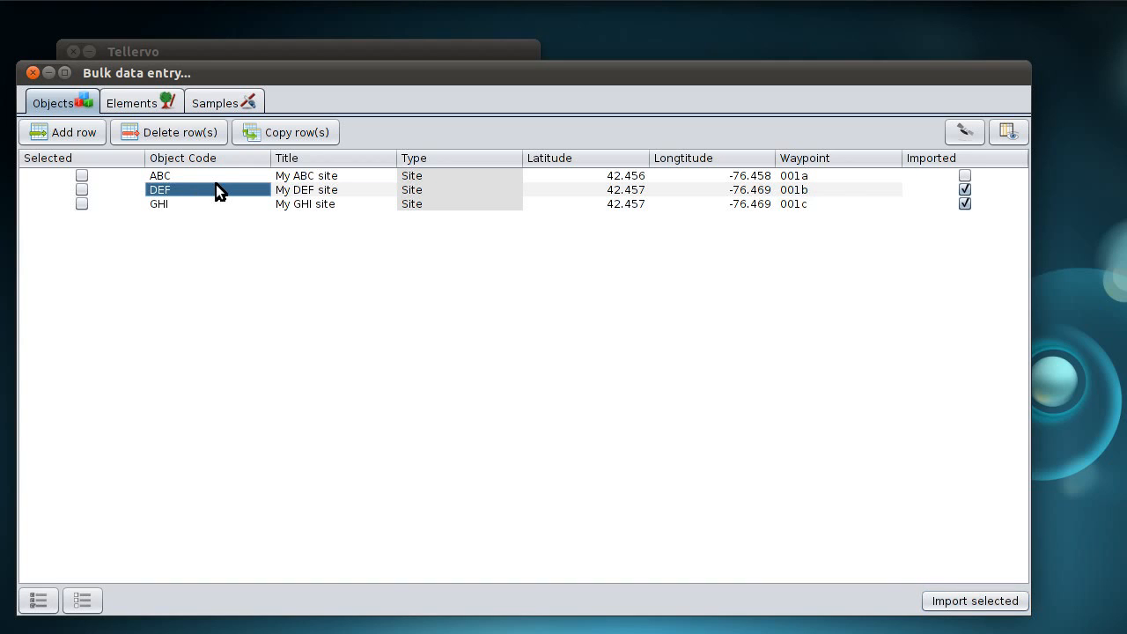
{"action": "left_click", "coordinate": [239, 179]}
{"action": "left_click", "coordinate": [322, 191]}
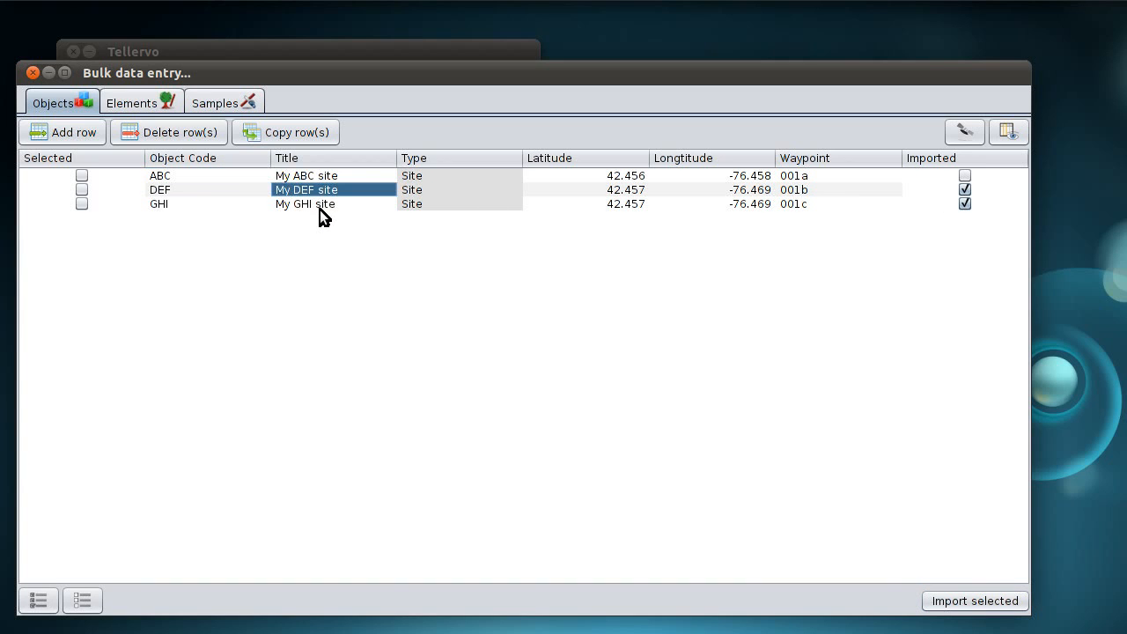
{"action": "left_click", "coordinate": [323, 207]}
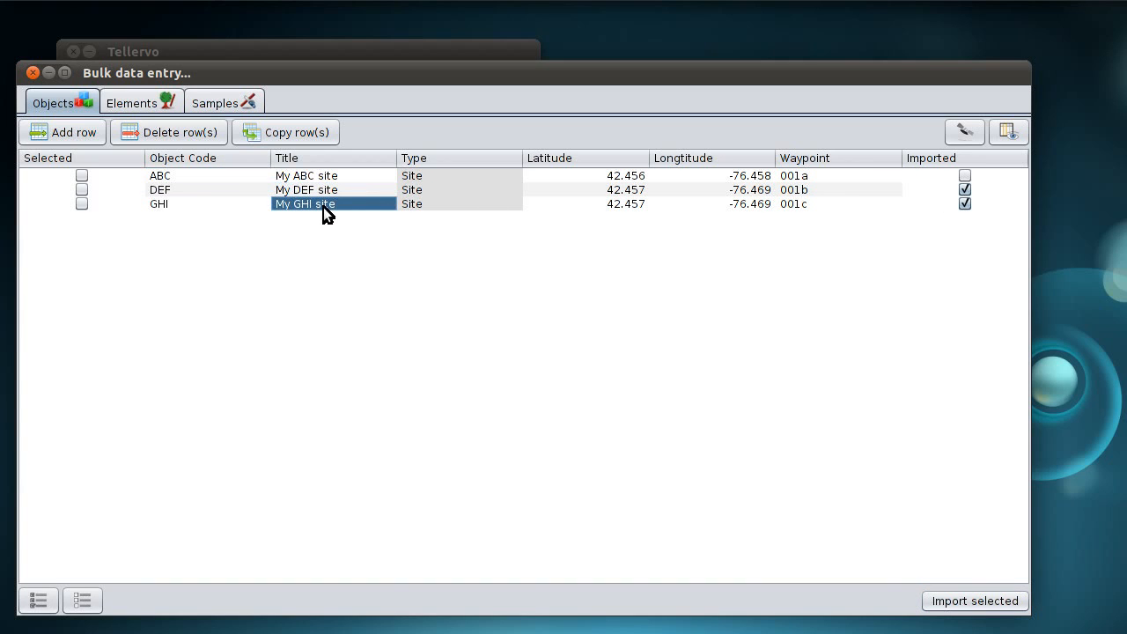
Fill the empty row of the elements table with parent object CCC, element code 1 and type Tree
{"action": "left_click", "coordinate": [137, 109]}
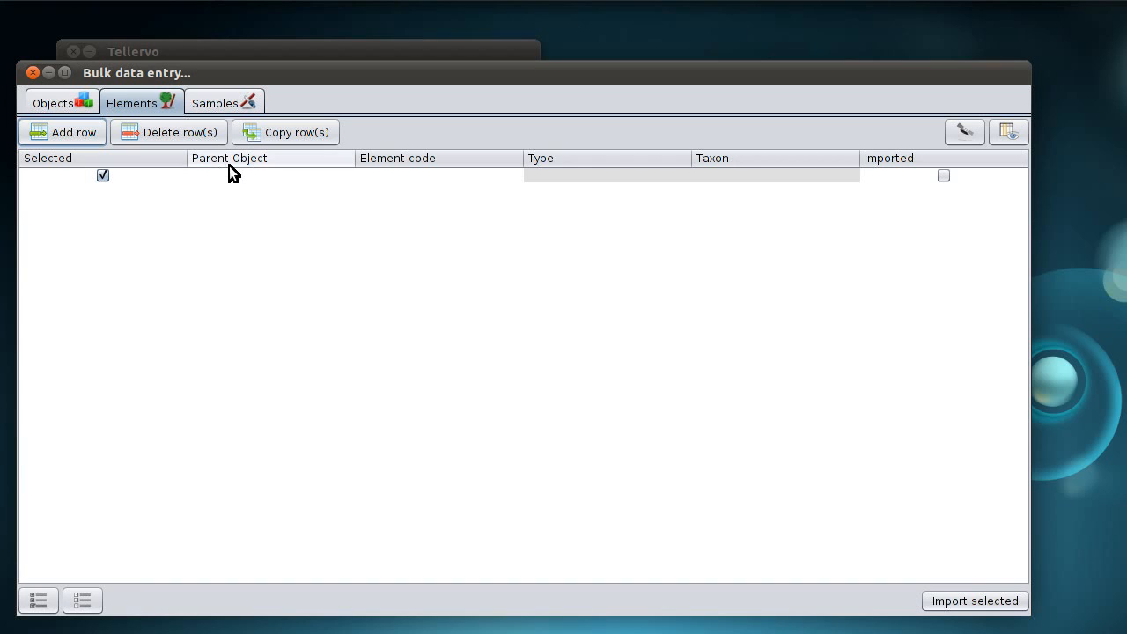
{"action": "left_click", "coordinate": [261, 176]}
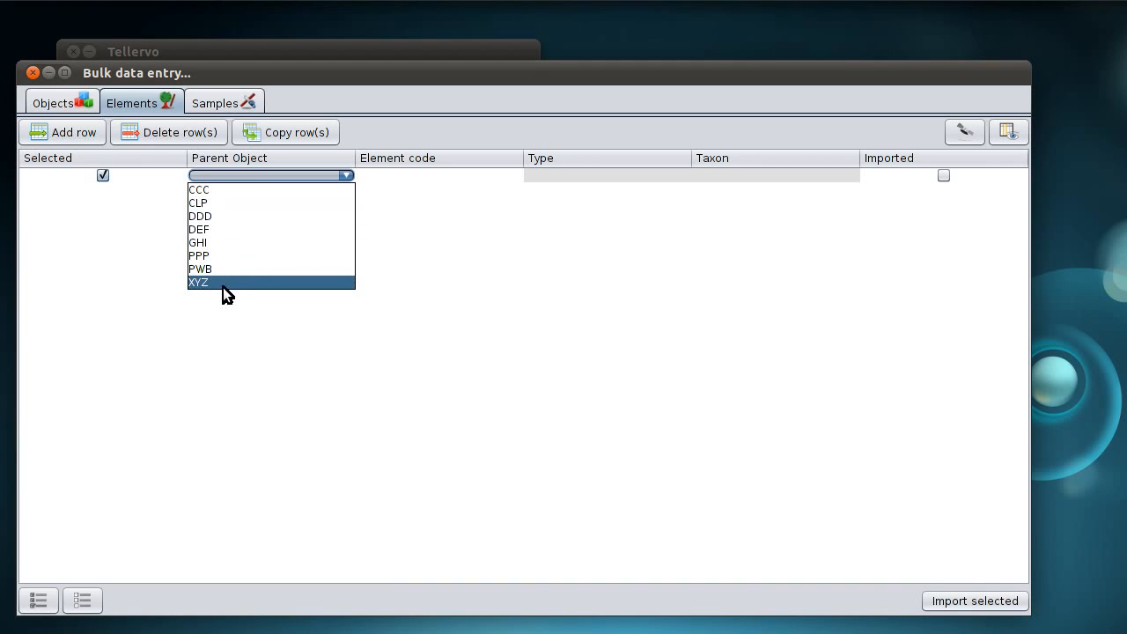
{"action": "left_click", "coordinate": [216, 191]}
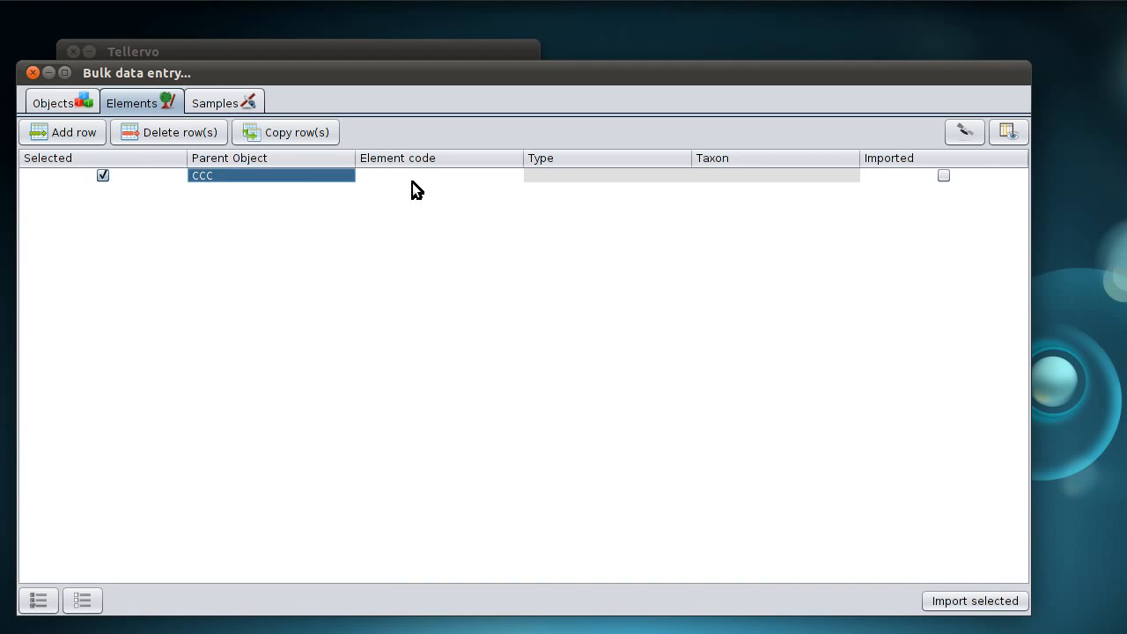
{"action": "left_click", "coordinate": [415, 176]}
{"action": "double_click", "coordinate": [432, 174]}
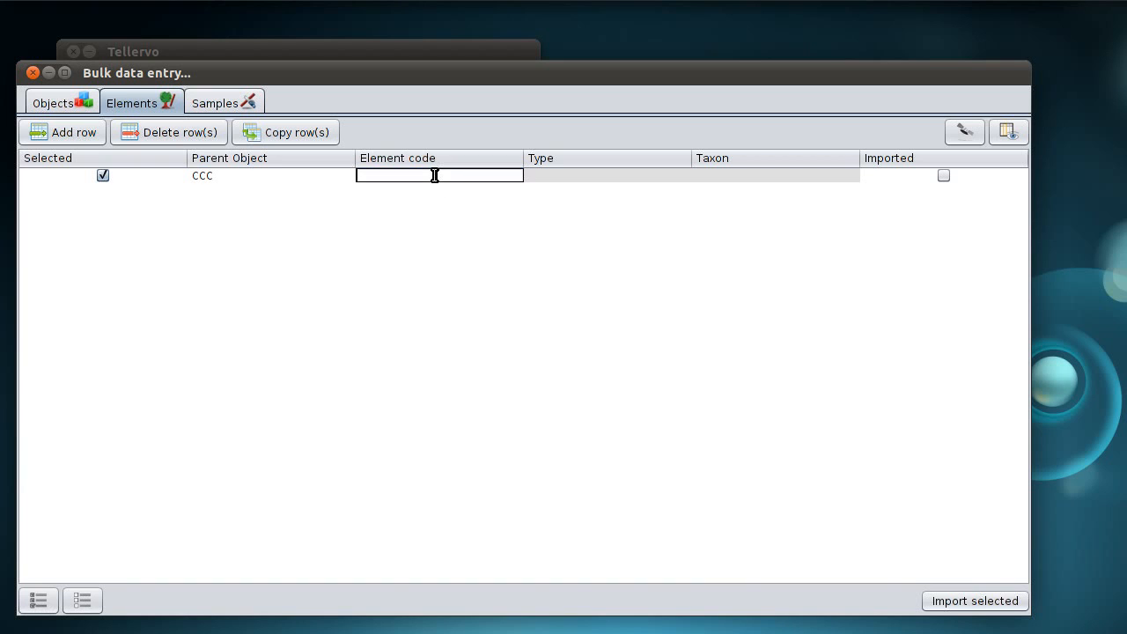
{"action": "type", "text": "1"}
{"action": "left_click", "coordinate": [538, 179]}
{"action": "left_click", "coordinate": [546, 177]}
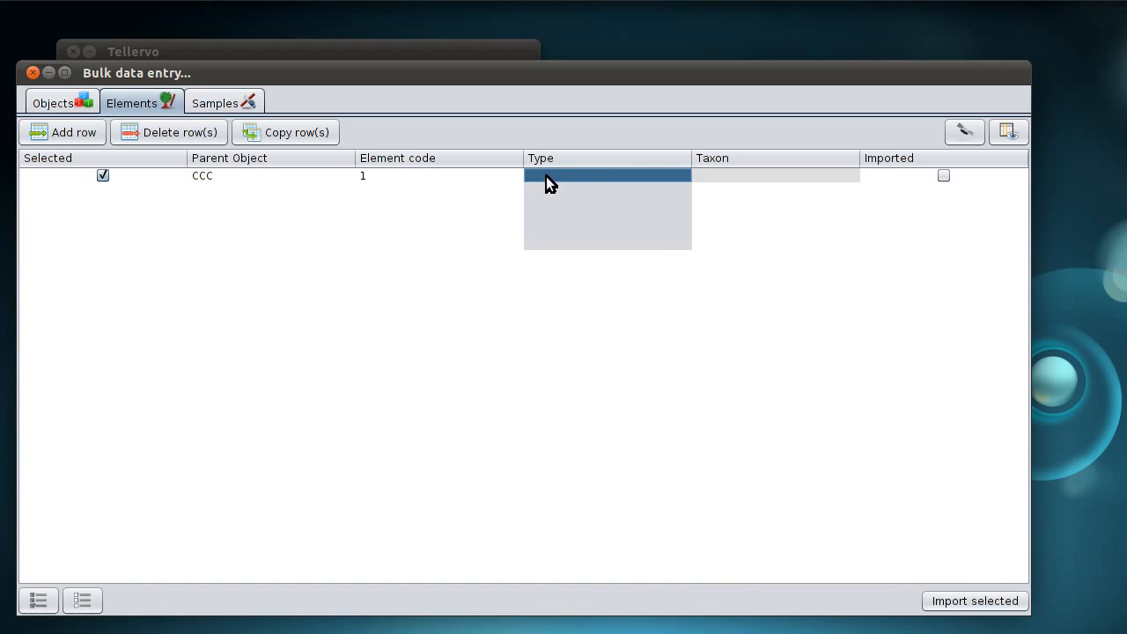
{"action": "left_click", "coordinate": [561, 189]}
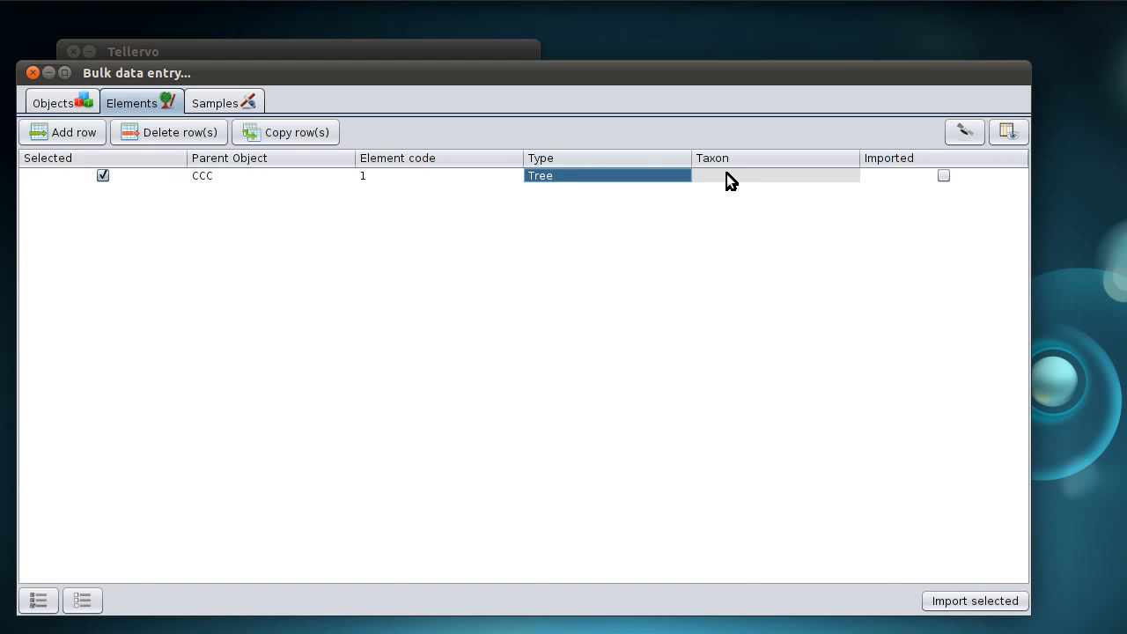
Look through the taxon list and set the element's taxon to Abies
{"action": "left_click", "coordinate": [826, 176]}
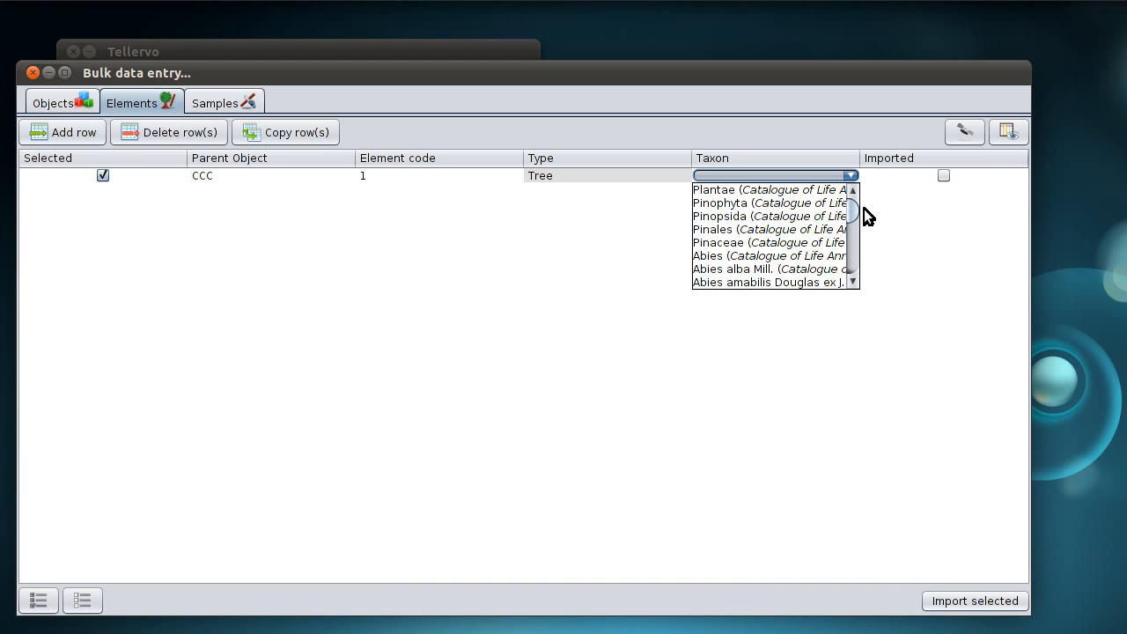
{"action": "left_click_drag", "start_coordinate": [850, 207], "coordinate": [851, 196]}
{"action": "left_click", "coordinate": [852, 282]}
{"action": "left_click", "coordinate": [851, 281]}
{"action": "left_click", "coordinate": [851, 282]}
{"action": "left_click", "coordinate": [851, 282]}
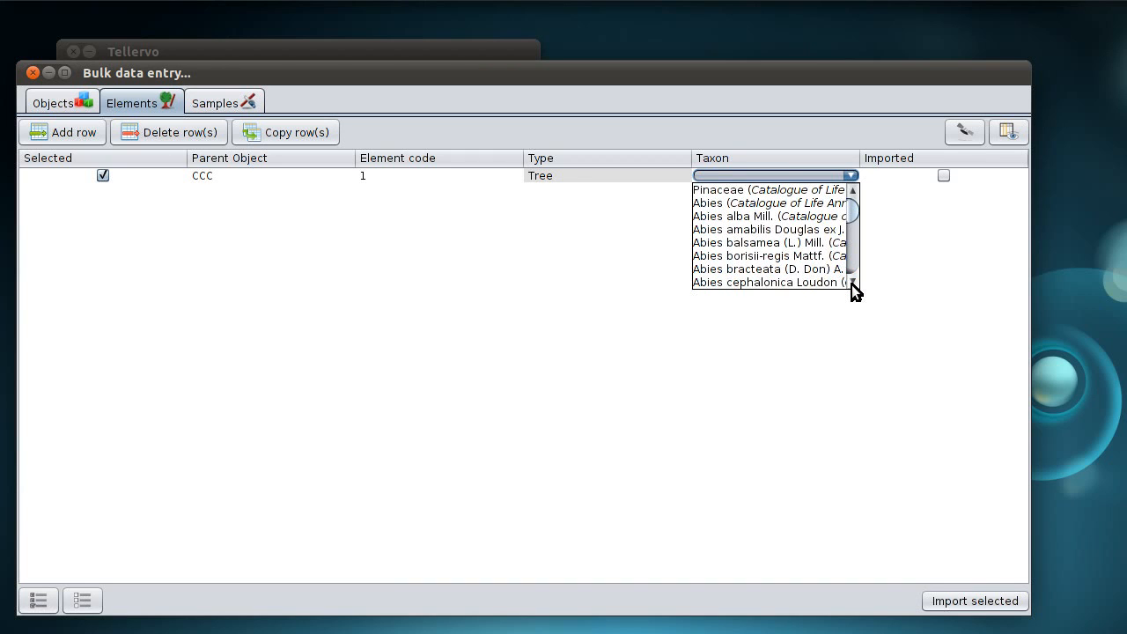
{"action": "left_click", "coordinate": [851, 282]}
{"action": "left_click", "coordinate": [851, 282]}
{"action": "left_click", "coordinate": [851, 281]}
{"action": "left_click", "coordinate": [852, 282]}
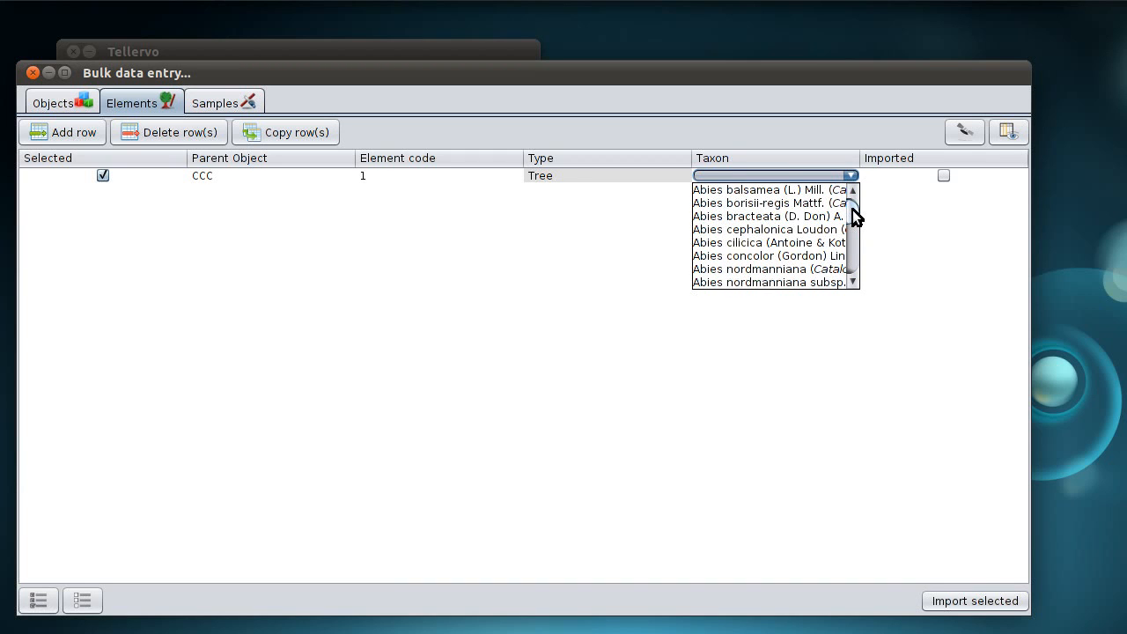
{"action": "left_click_drag", "start_coordinate": [852, 210], "coordinate": [854, 206]}
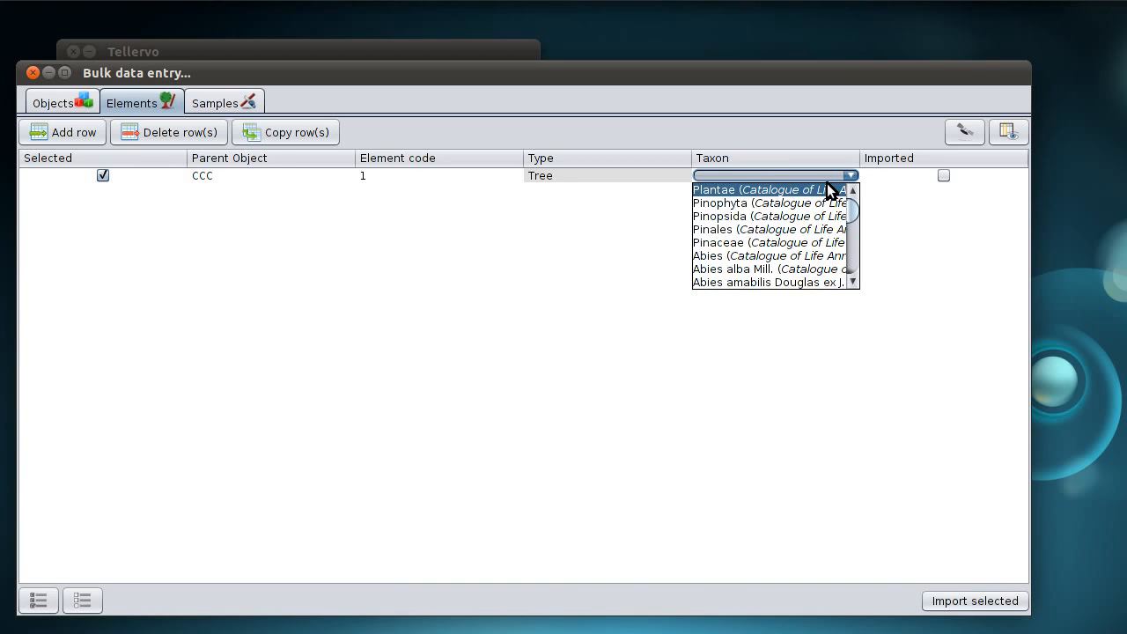
{"action": "left_click", "coordinate": [851, 281]}
{"action": "left_click", "coordinate": [851, 281]}
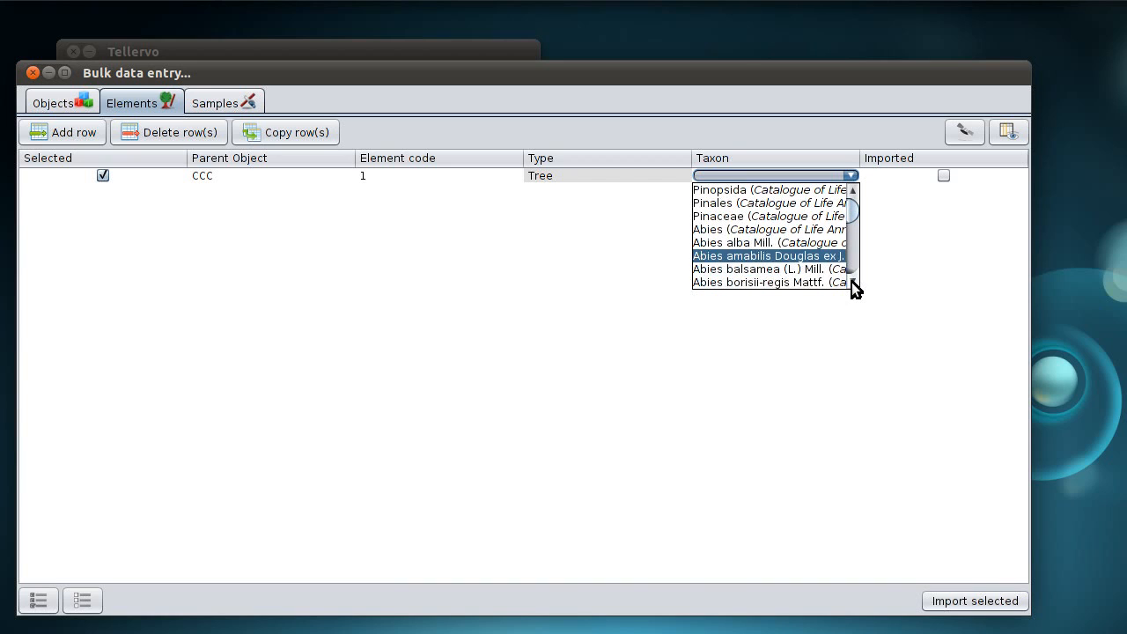
{"action": "left_click", "coordinate": [718, 233]}
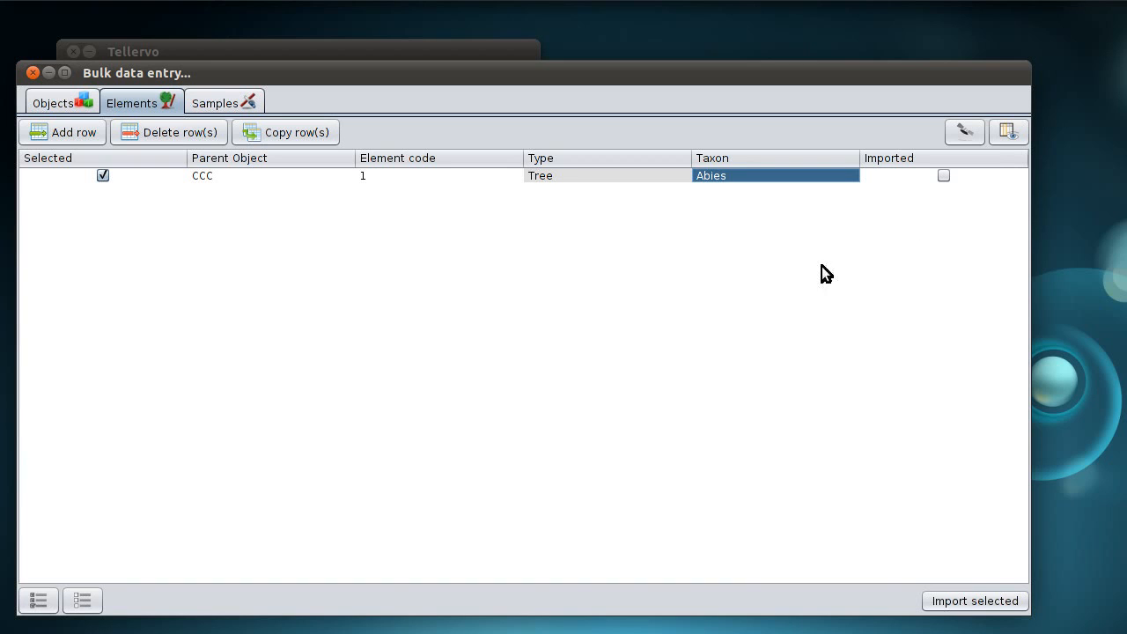
Show the slope angle, slope azimuth, soil description, soil depth and bedrock description columns in the elements table
{"action": "left_click", "coordinate": [1001, 131]}
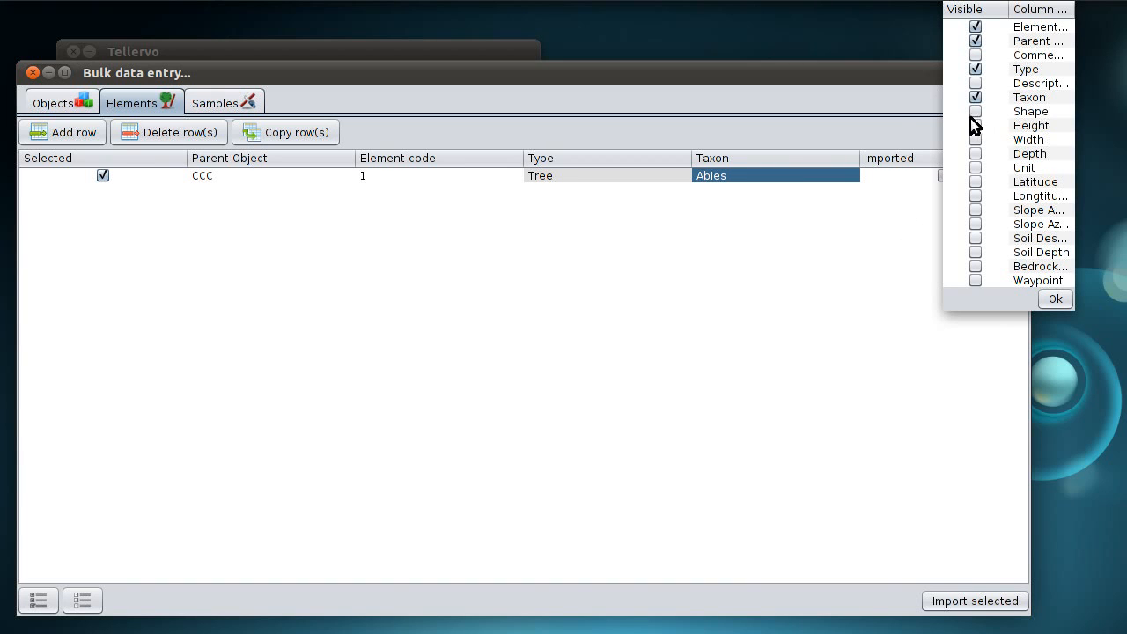
{"action": "left_click", "coordinate": [975, 210]}
{"action": "left_click", "coordinate": [974, 223]}
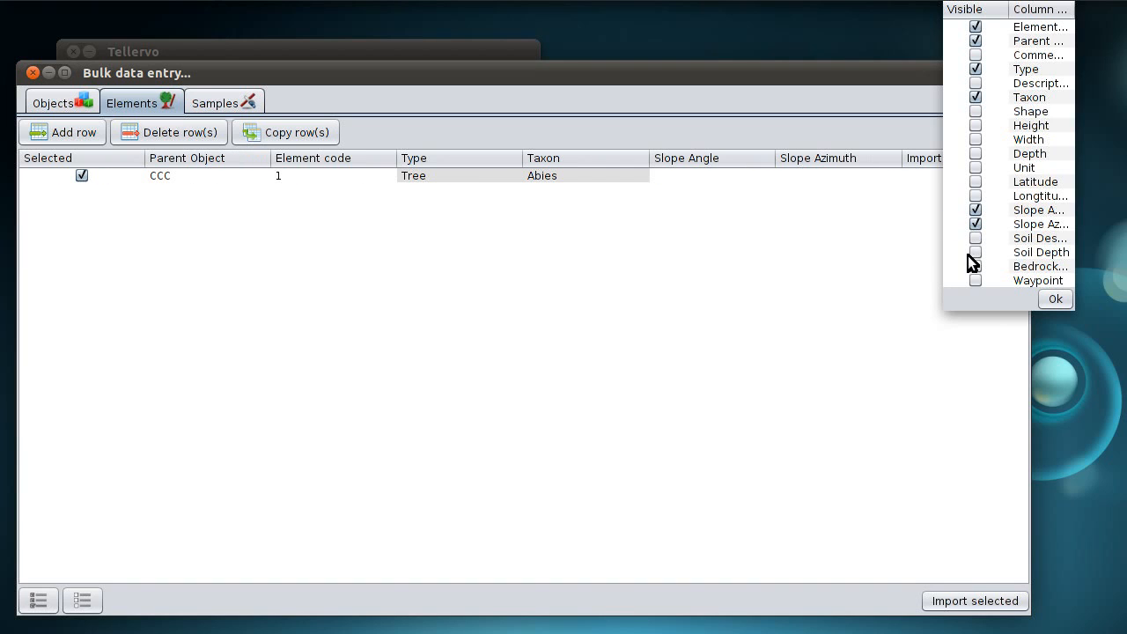
{"action": "left_click", "coordinate": [975, 239]}
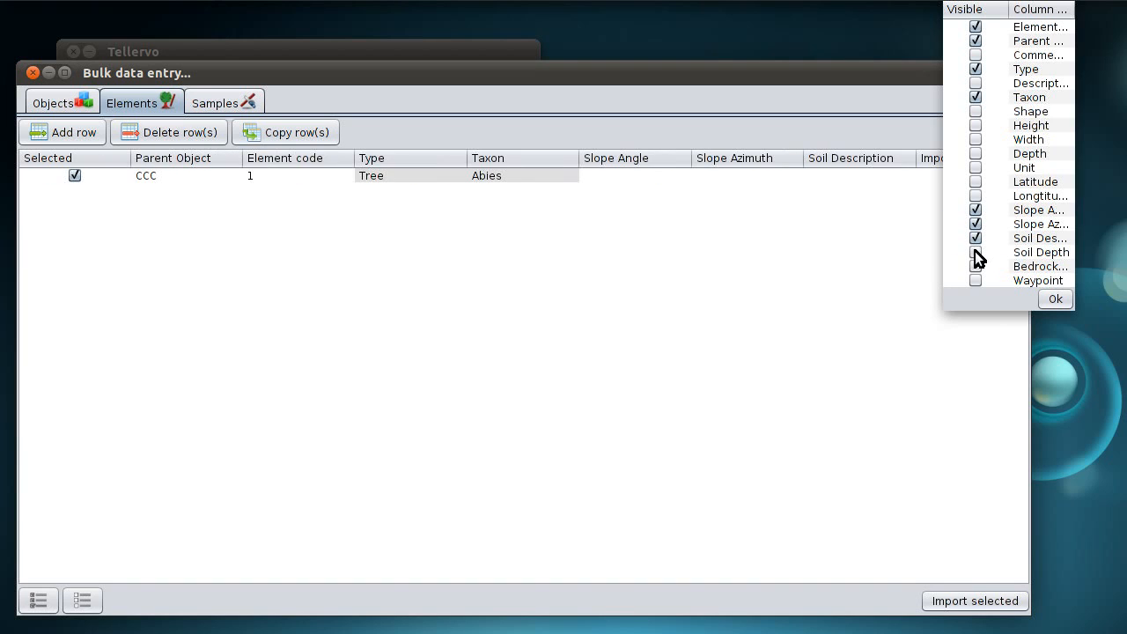
{"action": "left_click", "coordinate": [975, 253]}
{"action": "left_click", "coordinate": [975, 266]}
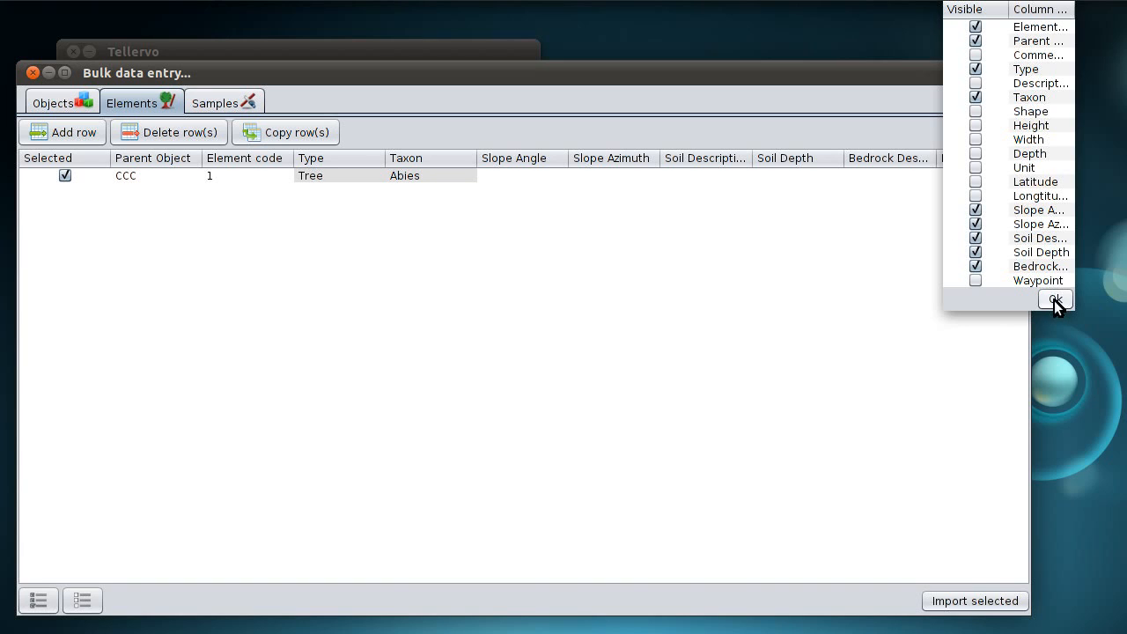
{"action": "left_click", "coordinate": [1054, 301]}
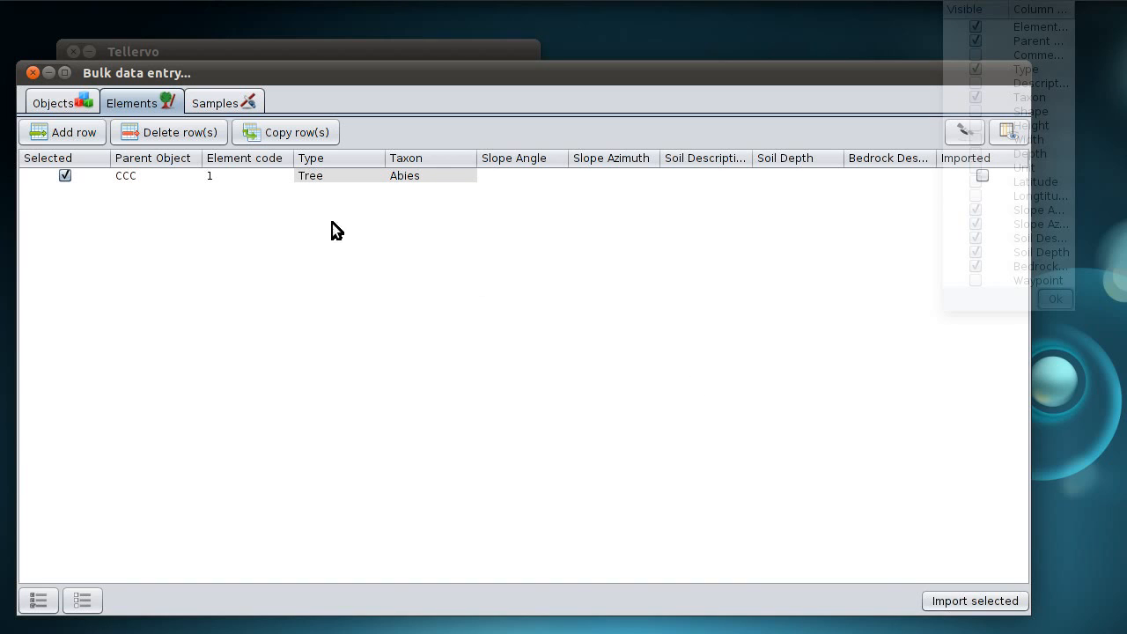
Try to import the selected CCC element with element code 1
{"action": "left_click", "coordinate": [971, 602]}
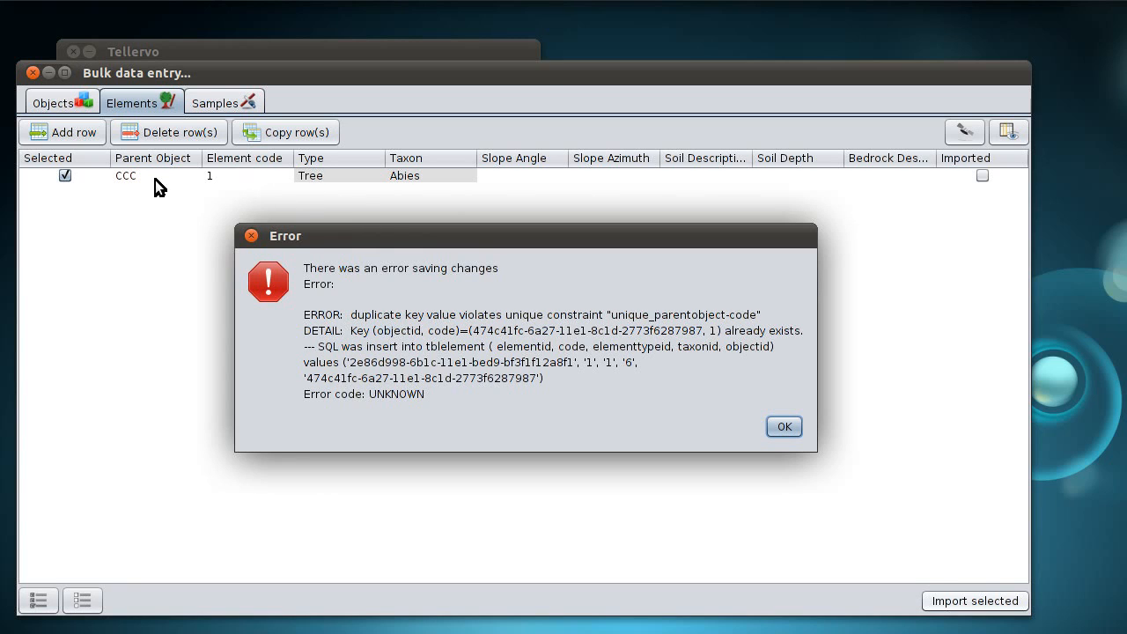
{"action": "left_click", "coordinate": [783, 426]}
Set the CCC element's code to 10 and import the selected element
{"action": "left_click", "coordinate": [240, 174]}
{"action": "left_click", "coordinate": [240, 174]}
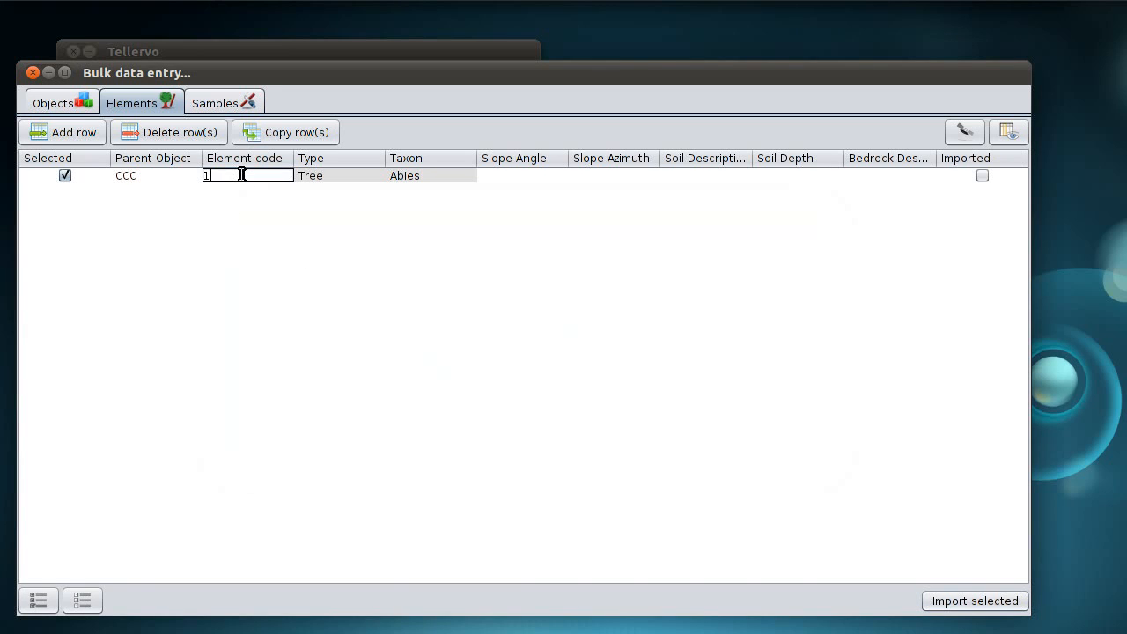
{"action": "key", "text": "BackSpace"}
{"action": "type", "text": "10"}
{"action": "key", "text": "Return"}
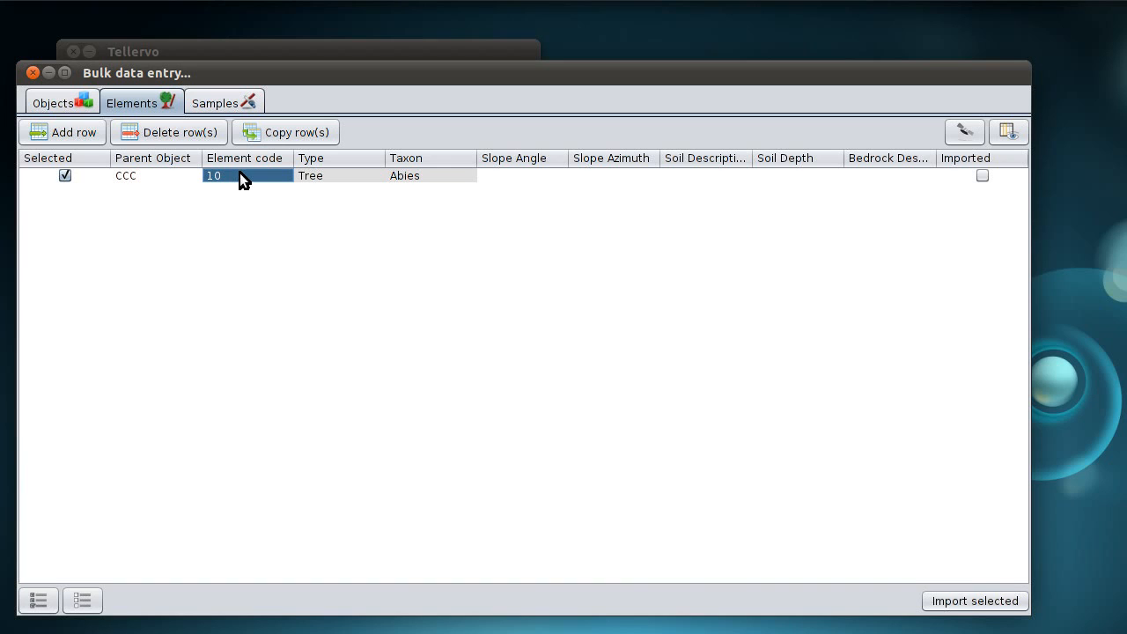
{"action": "left_click", "coordinate": [970, 600]}
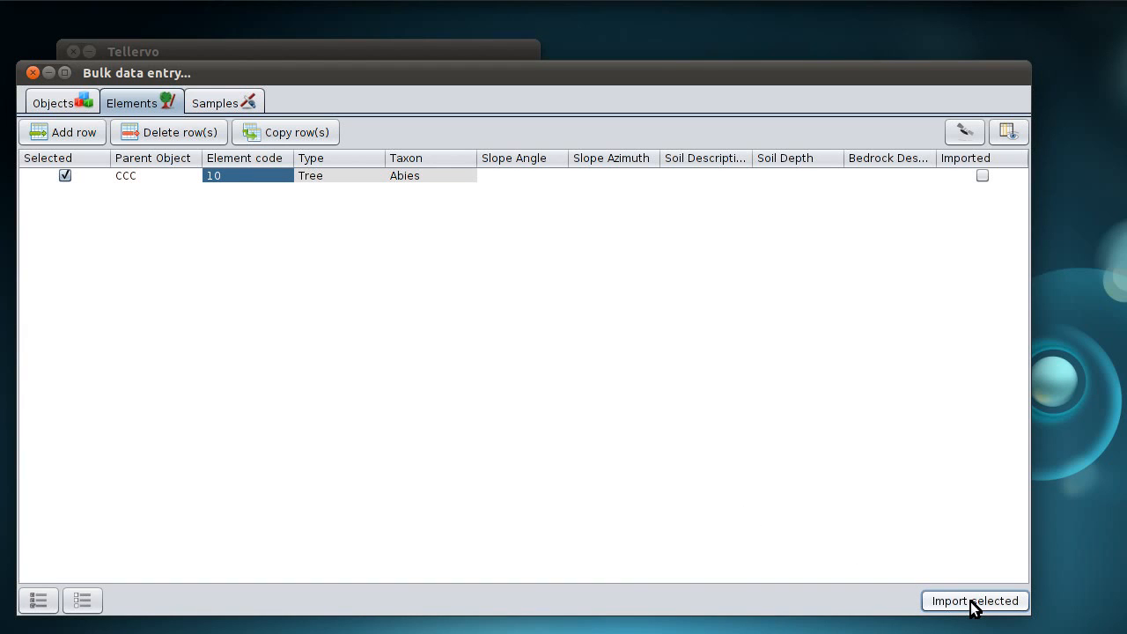
{"action": "left_click", "coordinate": [882, 179]}
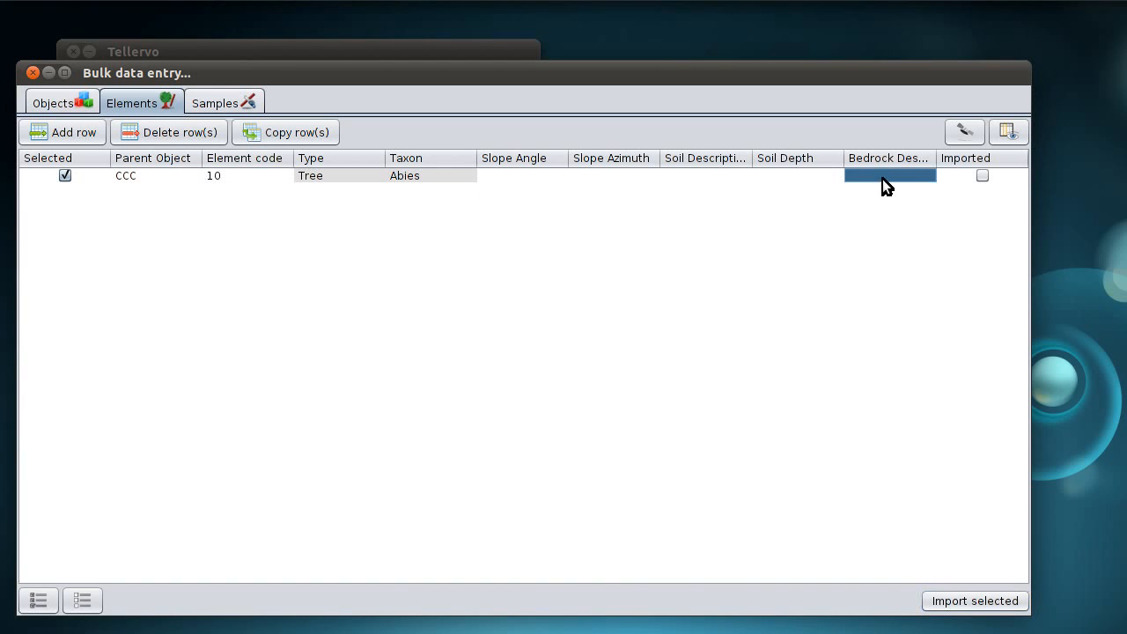
Set the parent object to CCC and the parent element to 10 in the first row of the samples table
{"action": "left_click", "coordinate": [210, 102]}
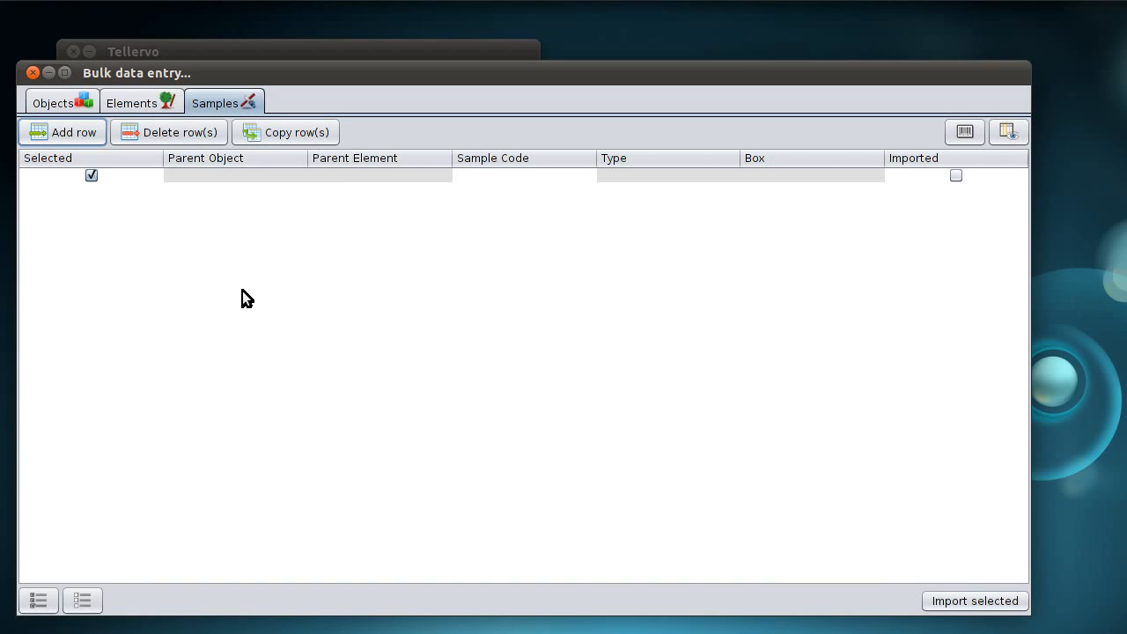
{"action": "left_click", "coordinate": [263, 176]}
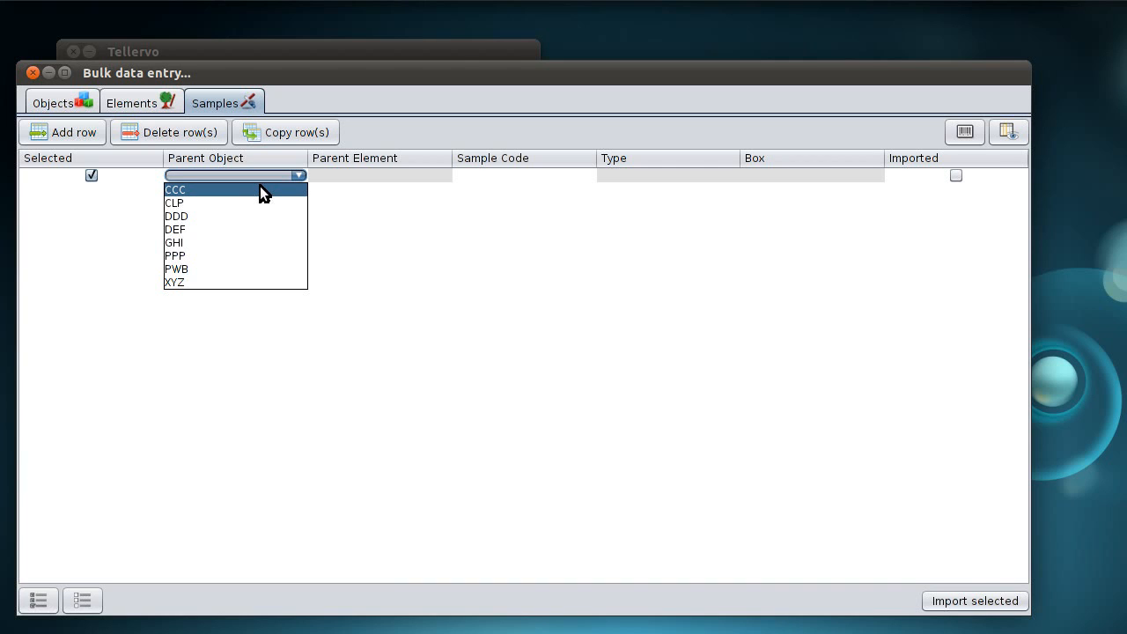
{"action": "left_click", "coordinate": [260, 189]}
{"action": "left_click", "coordinate": [369, 176]}
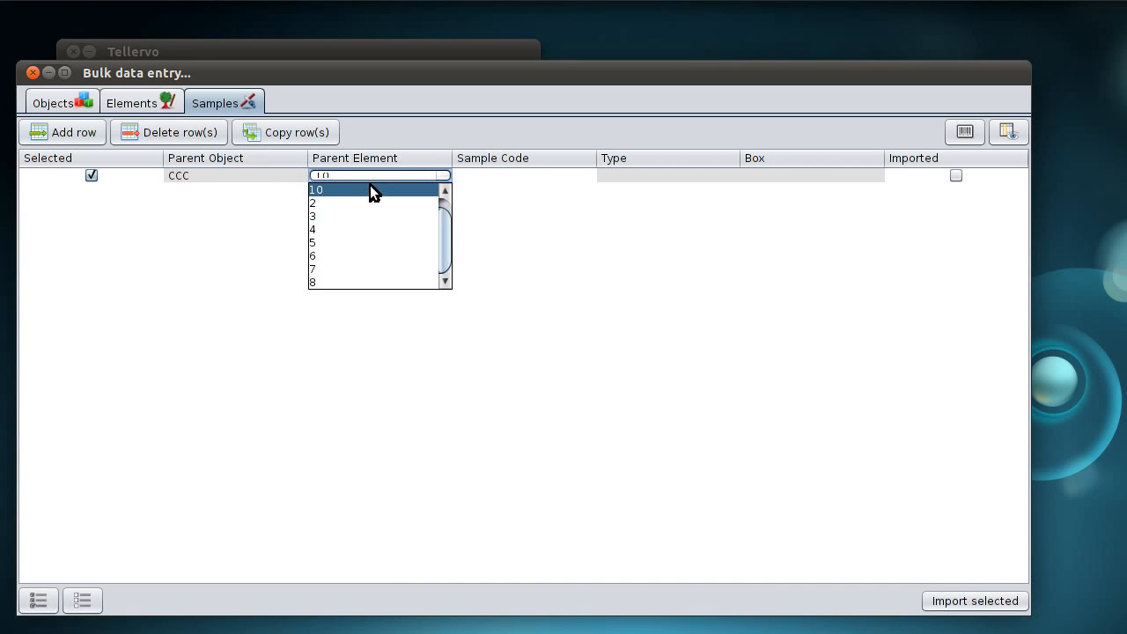
{"action": "left_click", "coordinate": [359, 190]}
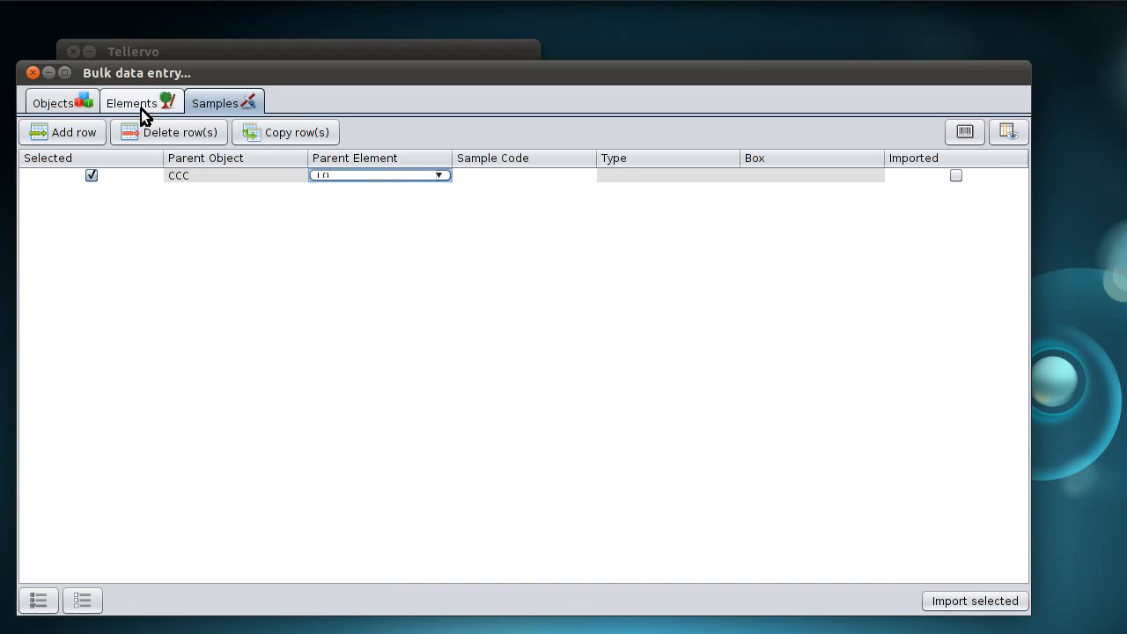
Set the sample's code to A, type to Section and box to 2012-2, then review the columns available for the samples table
{"action": "left_click", "coordinate": [529, 172]}
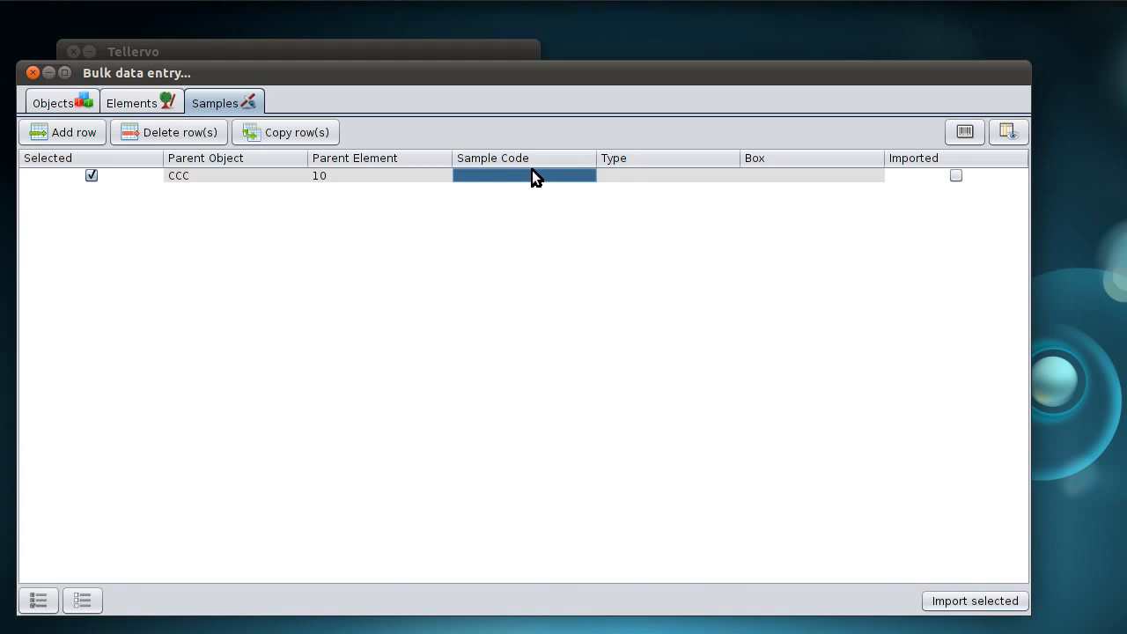
{"action": "double_click", "coordinate": [537, 175]}
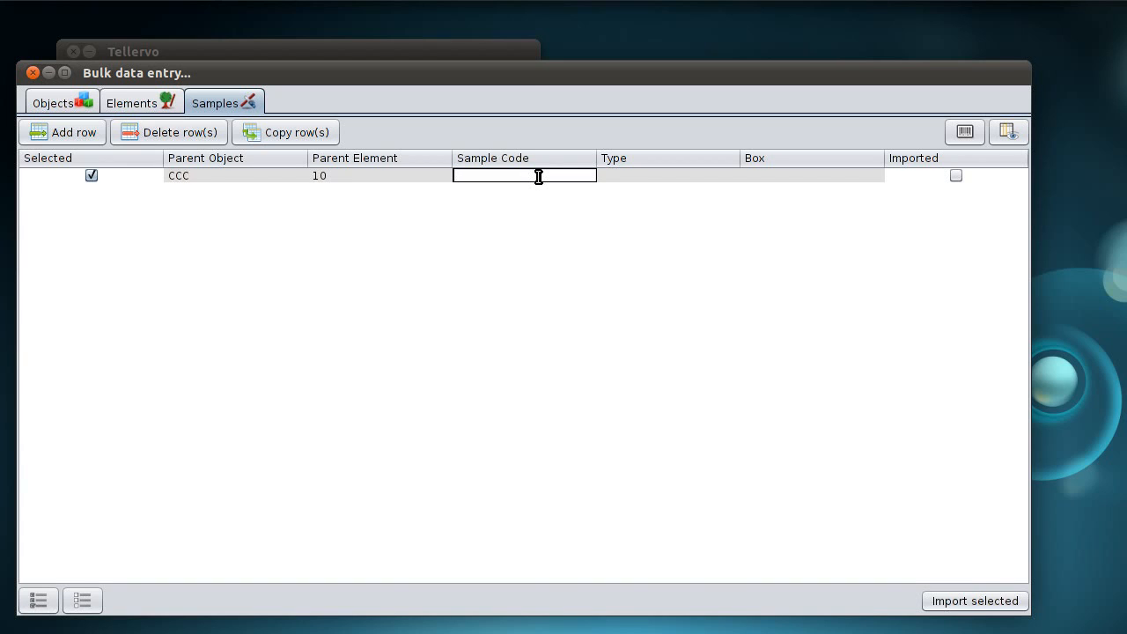
{"action": "type", "text": "A"}
{"action": "left_click", "coordinate": [646, 176]}
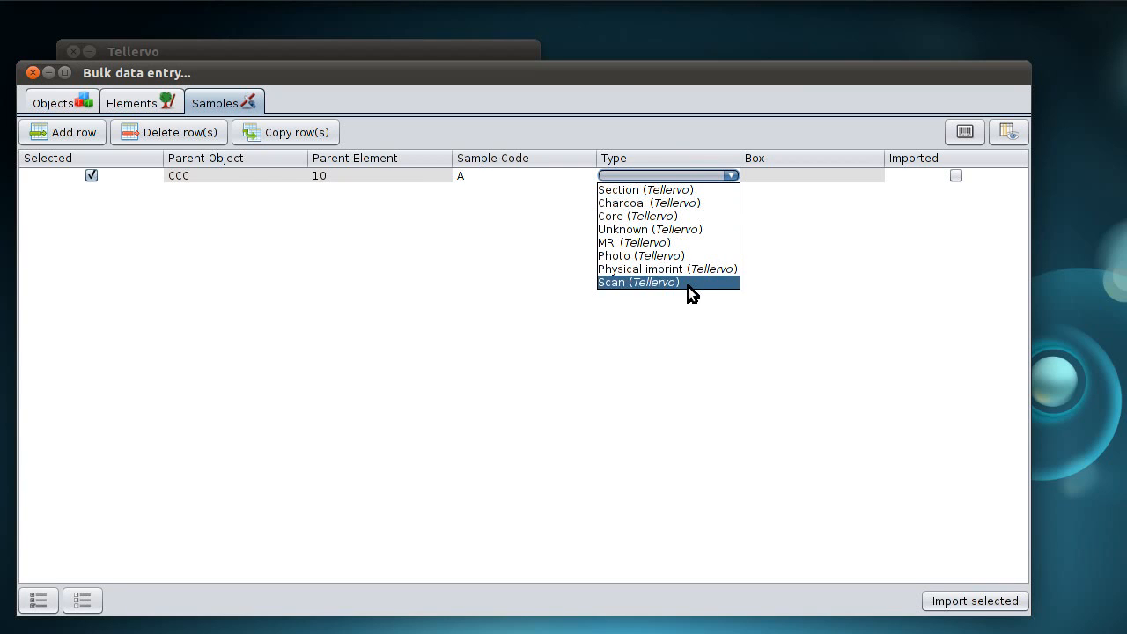
{"action": "left_click", "coordinate": [659, 189]}
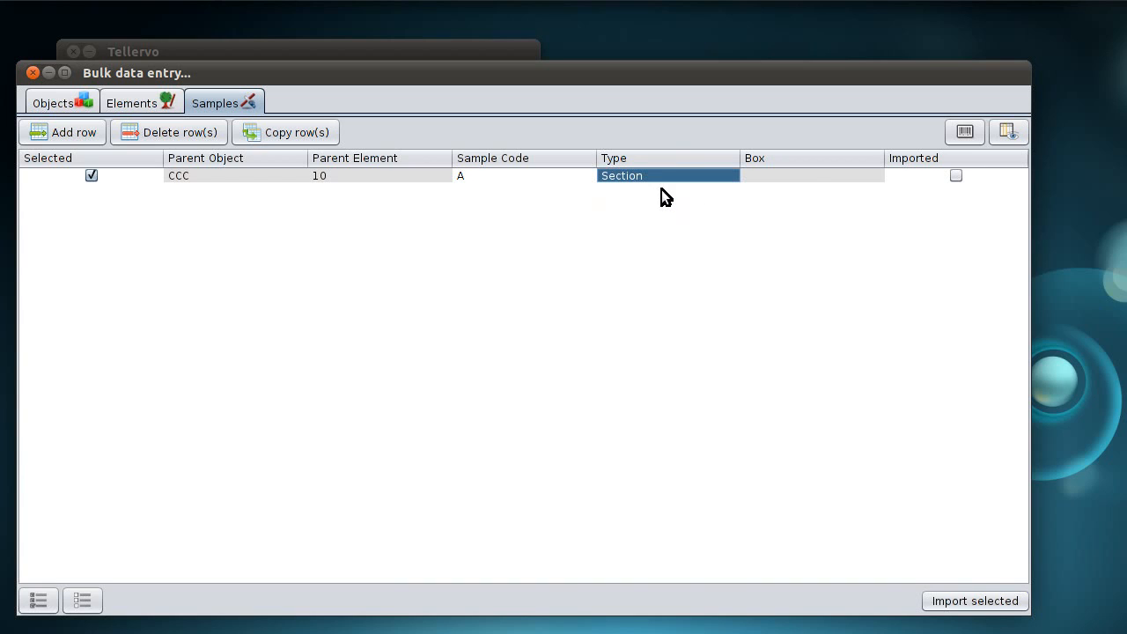
{"action": "left_click", "coordinate": [813, 176]}
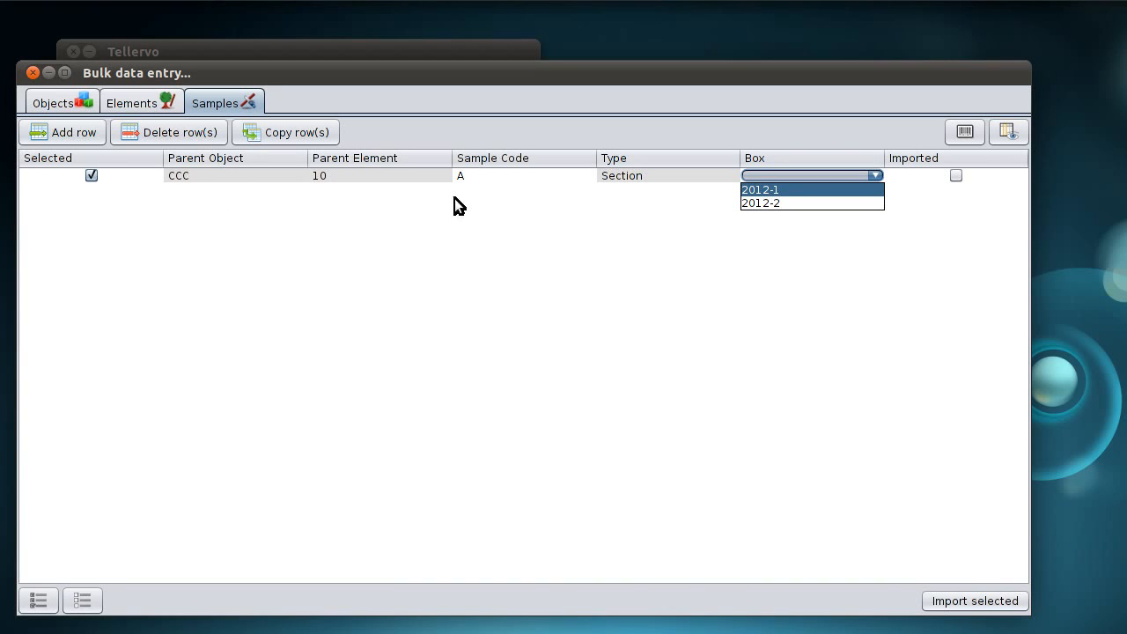
{"action": "left_click", "coordinate": [780, 202]}
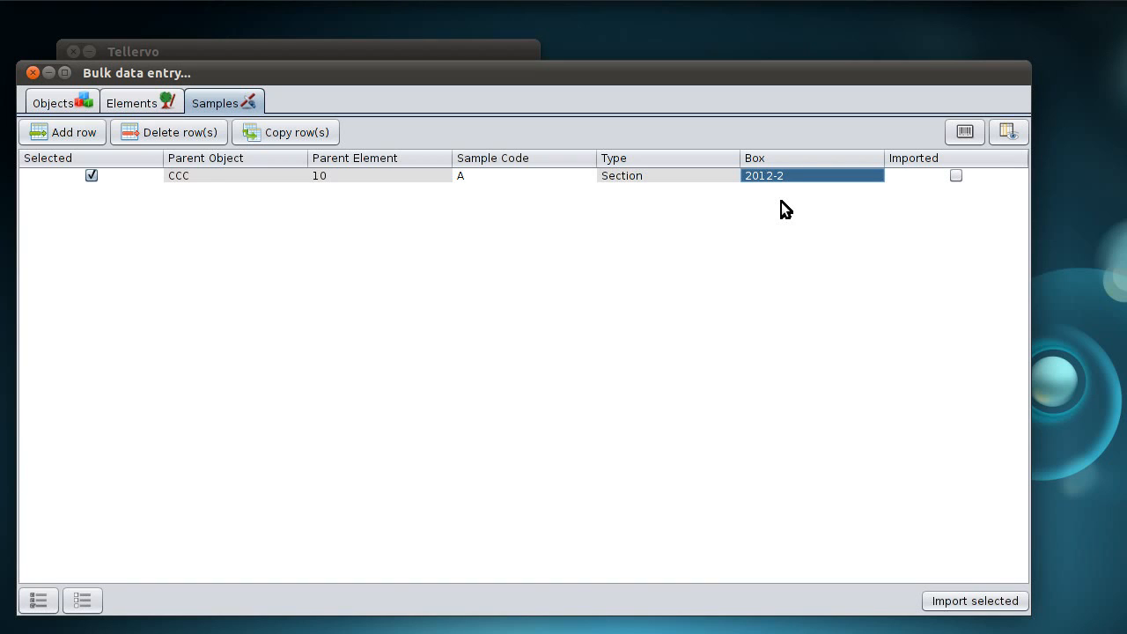
{"action": "left_click", "coordinate": [1006, 132]}
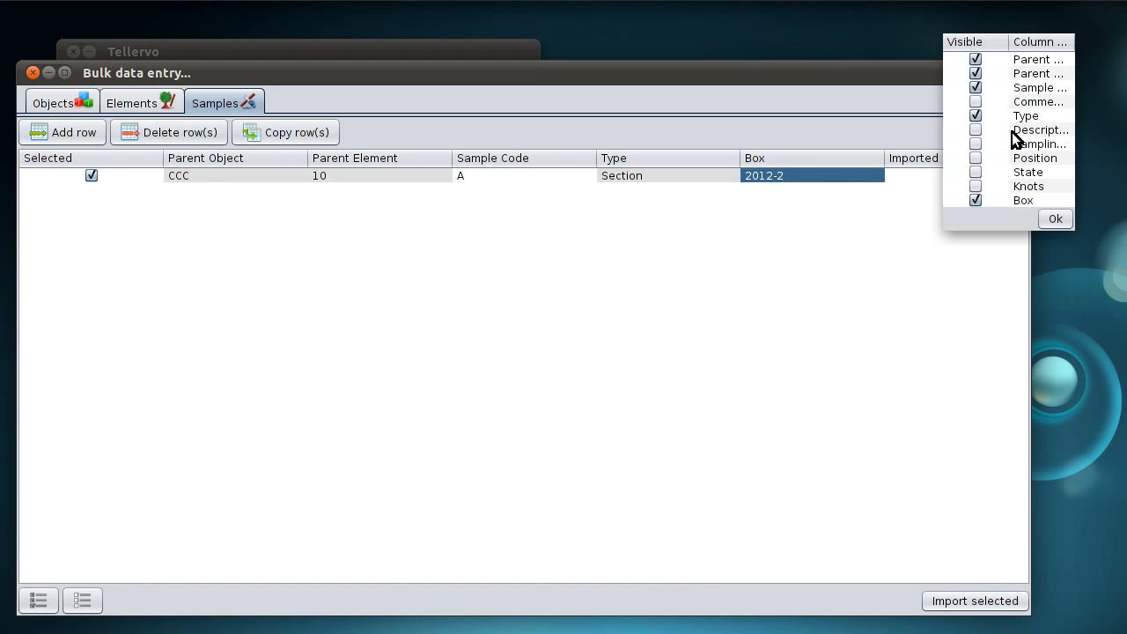
{"action": "left_click", "coordinate": [1055, 219]}
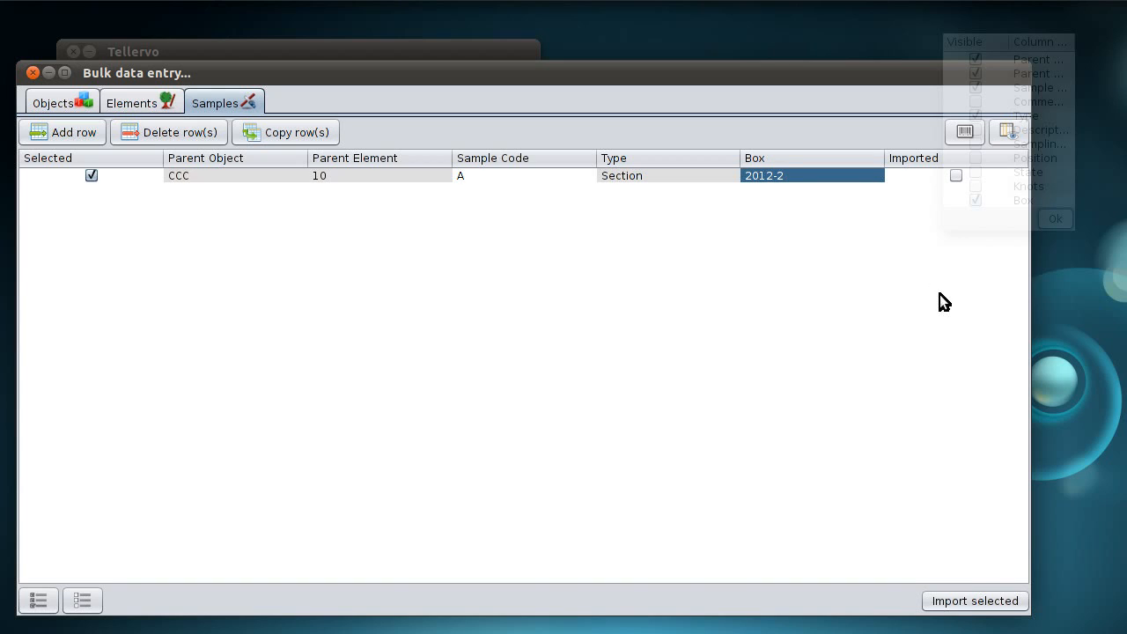
Duplicate the sample A row and set the copy's sample code to B
{"action": "left_click", "coordinate": [288, 132]}
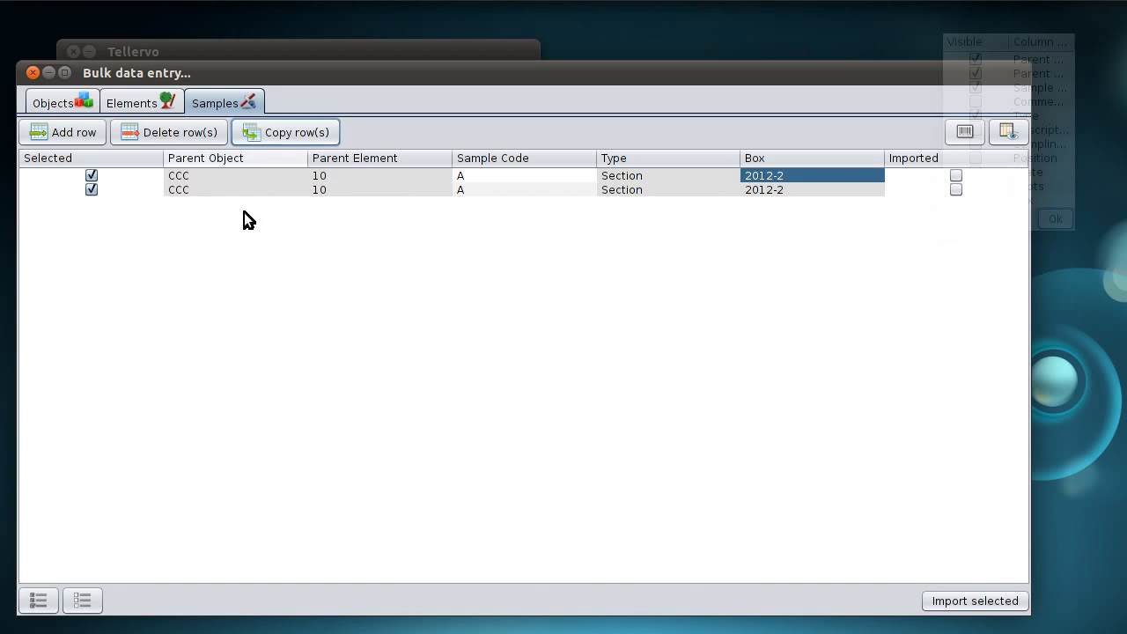
{"action": "left_click", "coordinate": [497, 192]}
{"action": "left_click", "coordinate": [498, 192]}
{"action": "key", "text": "BackSpace"}
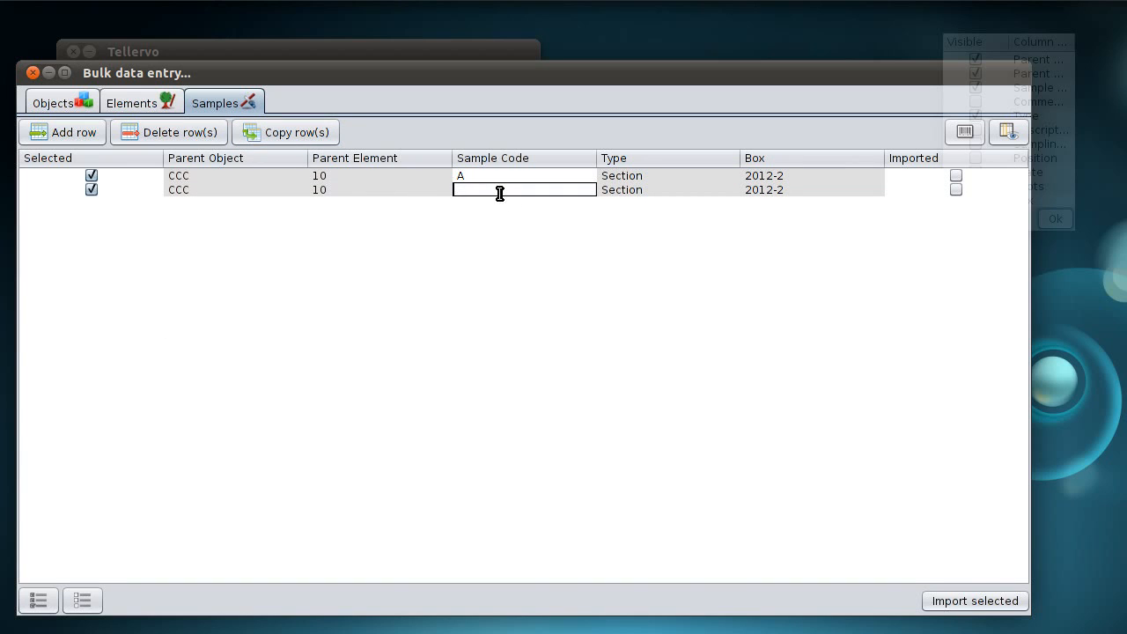
{"action": "type", "text": "B"}
{"action": "key", "text": "Return"}
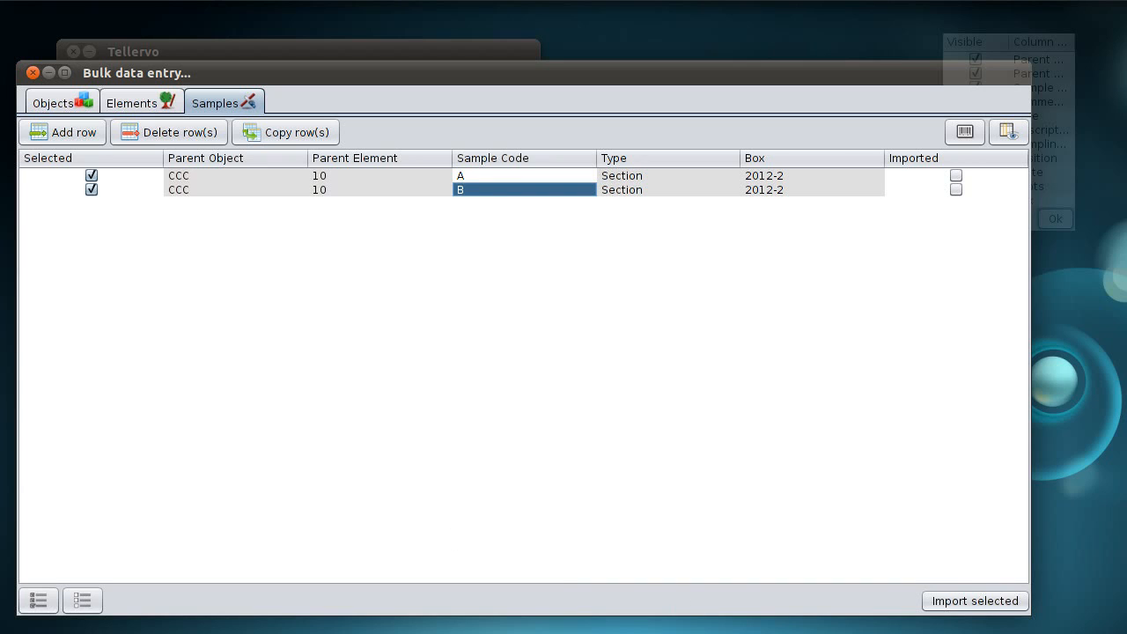
Import the two selected samples, A and B, of element 10
{"action": "left_click", "coordinate": [954, 602]}
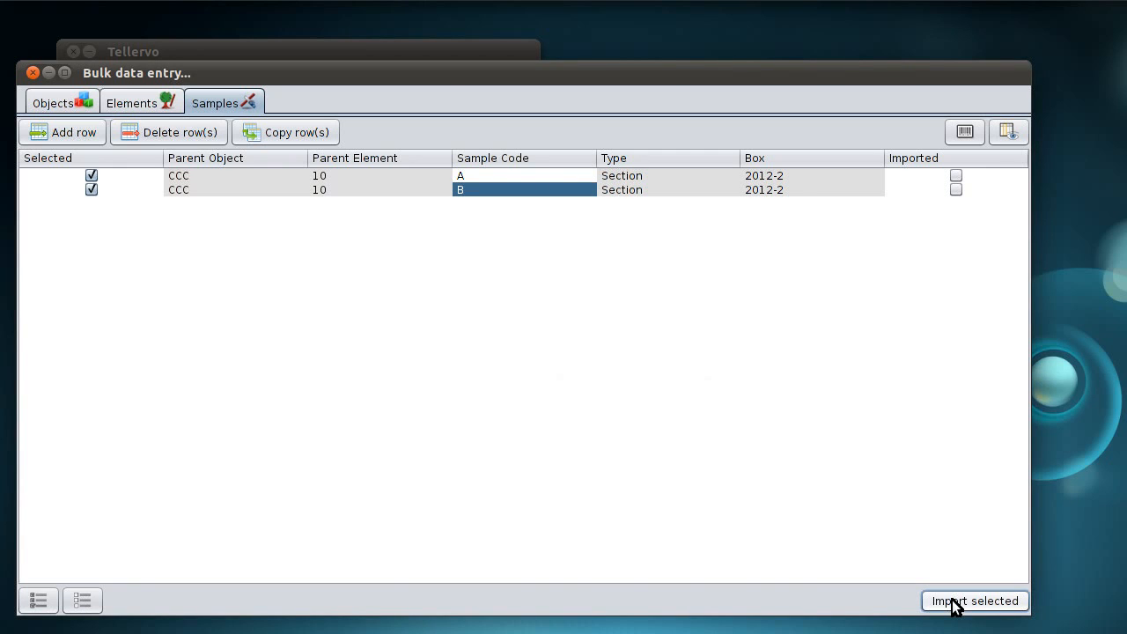
{"action": "left_click", "coordinate": [832, 189]}
{"action": "left_click", "coordinate": [606, 194]}
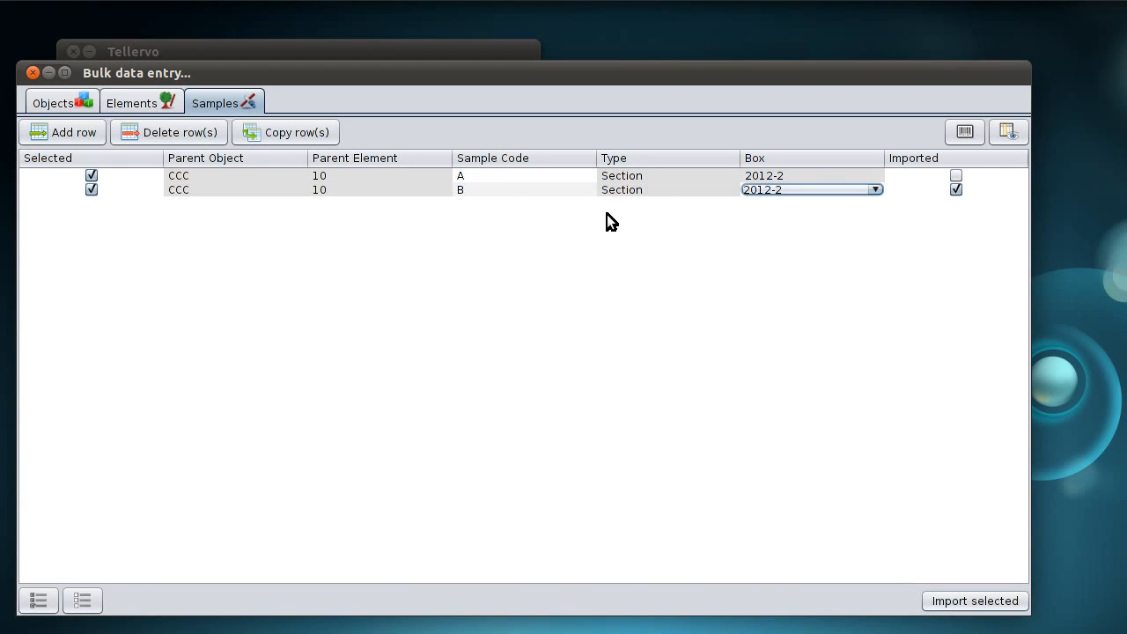
{"action": "left_click", "coordinate": [692, 174]}
{"action": "left_click", "coordinate": [546, 232]}
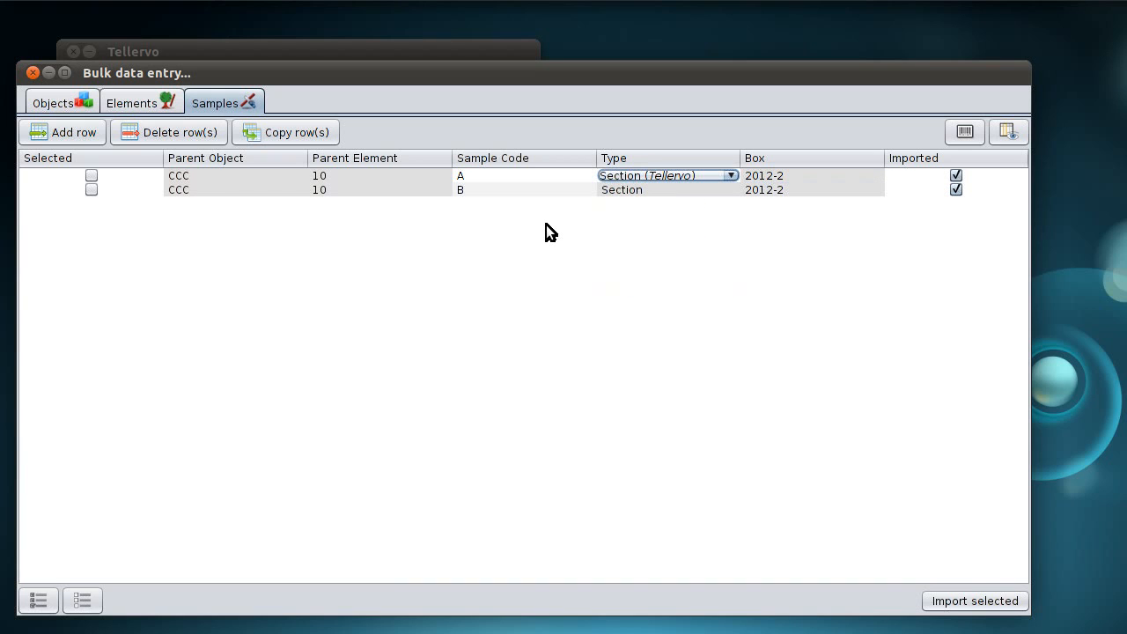
Generate the barcode label PDF for samples A and B, and resize and place its window below the sample rows
{"action": "left_click", "coordinate": [964, 132]}
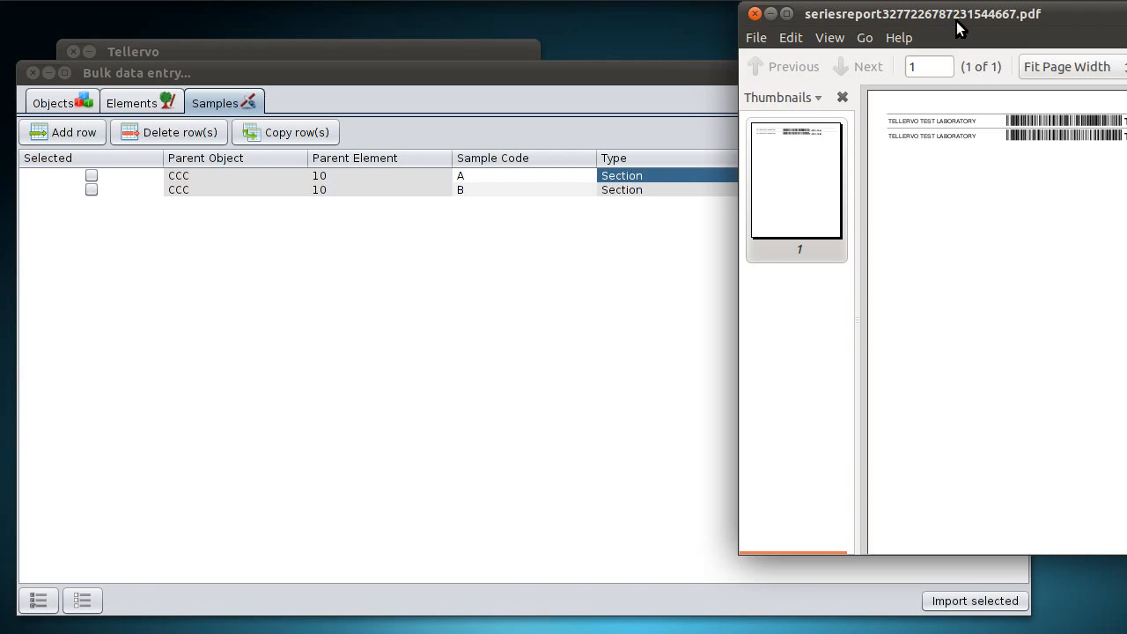
{"action": "left_click_drag", "start_coordinate": [960, 26], "coordinate": [344, 44]}
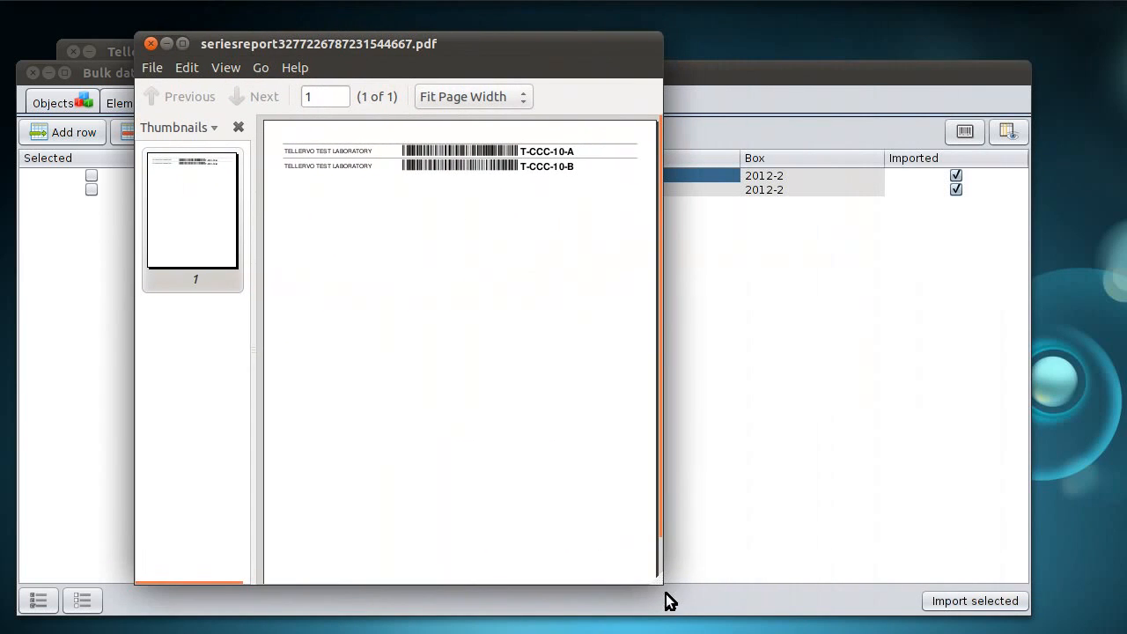
{"action": "left_click_drag", "start_coordinate": [654, 579], "coordinate": [843, 577]}
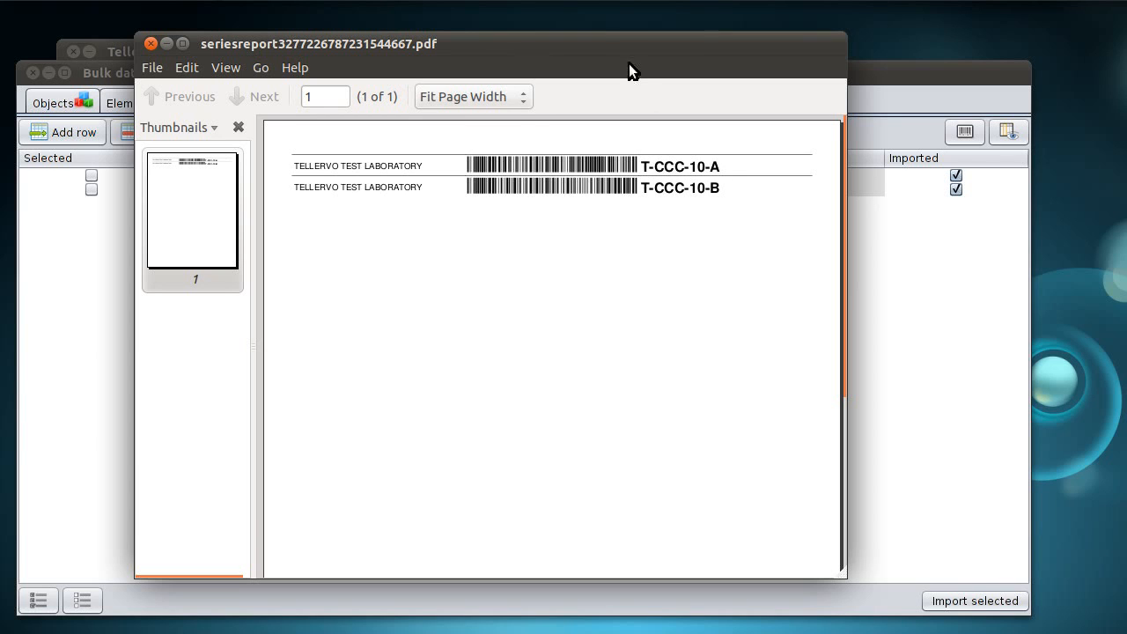
{"action": "left_click_drag", "start_coordinate": [617, 35], "coordinate": [551, 234]}
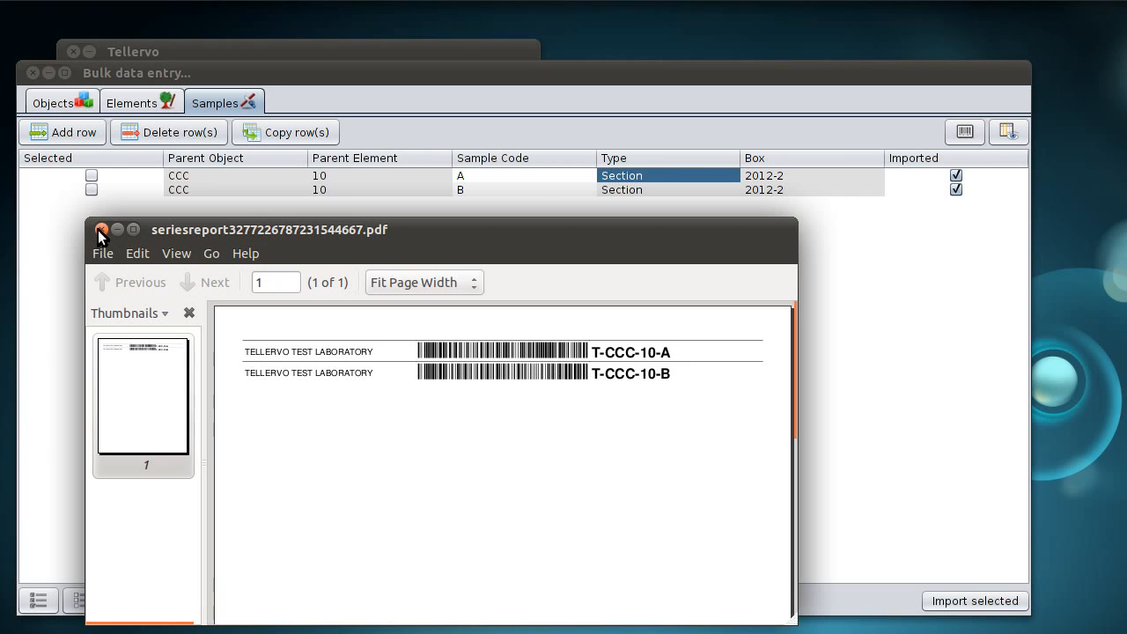
{"action": "left_click_drag", "start_coordinate": [167, 228], "coordinate": [238, 187]}
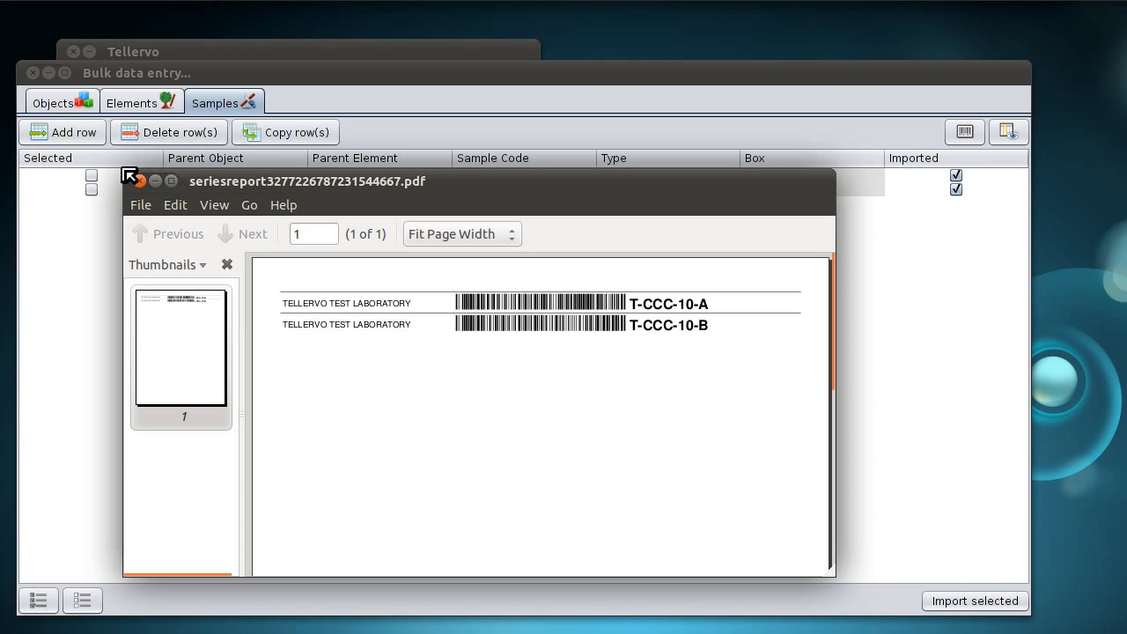
{"action": "left_click_drag", "start_coordinate": [129, 184], "coordinate": [119, 230]}
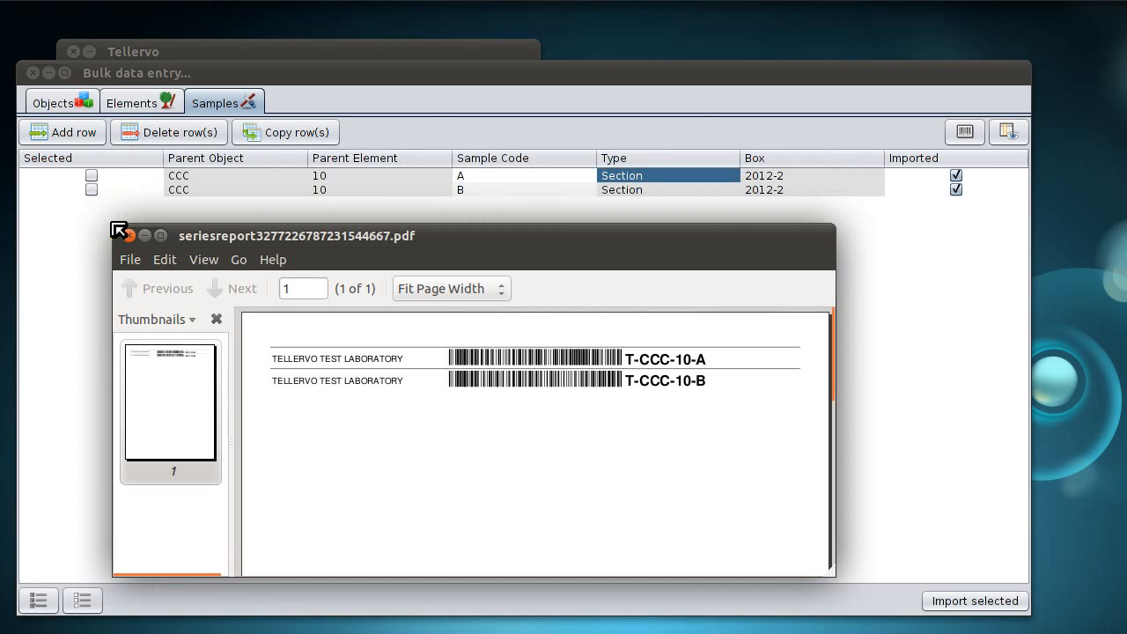